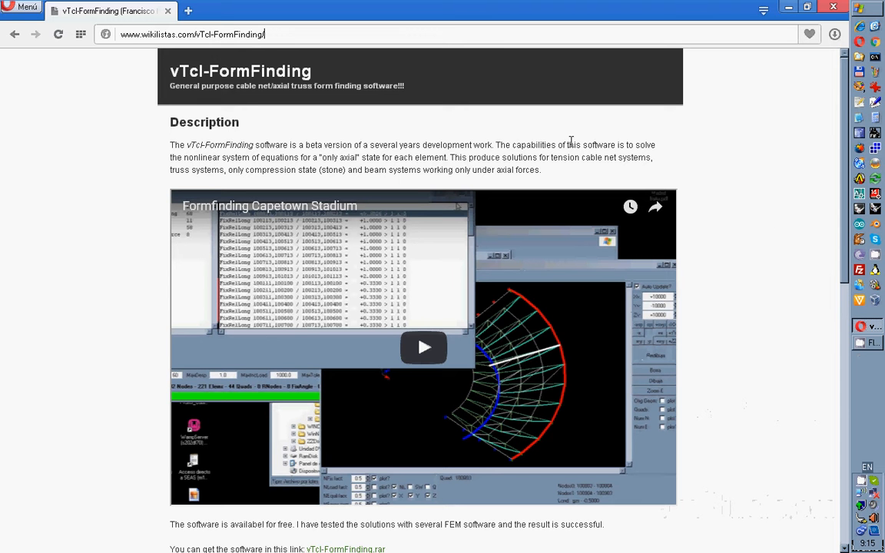
drag(270, 35, 120, 34)
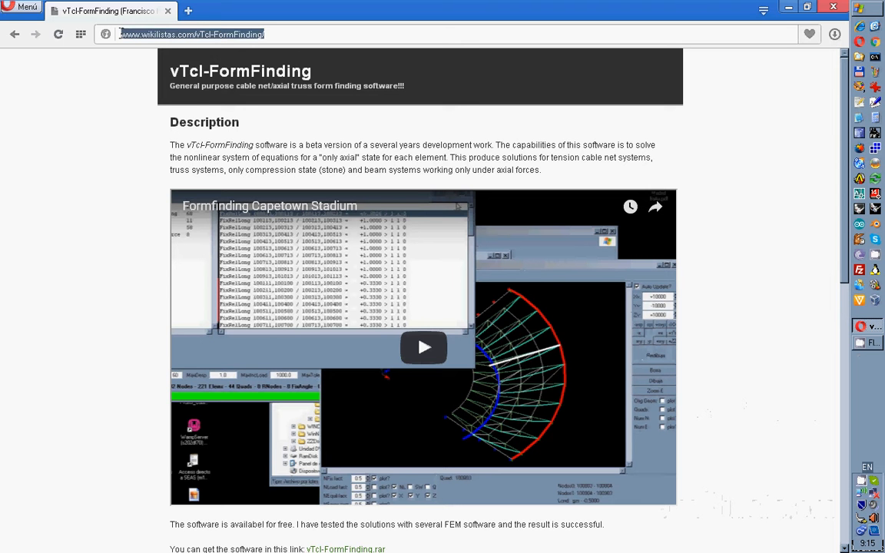
click(150, 112)
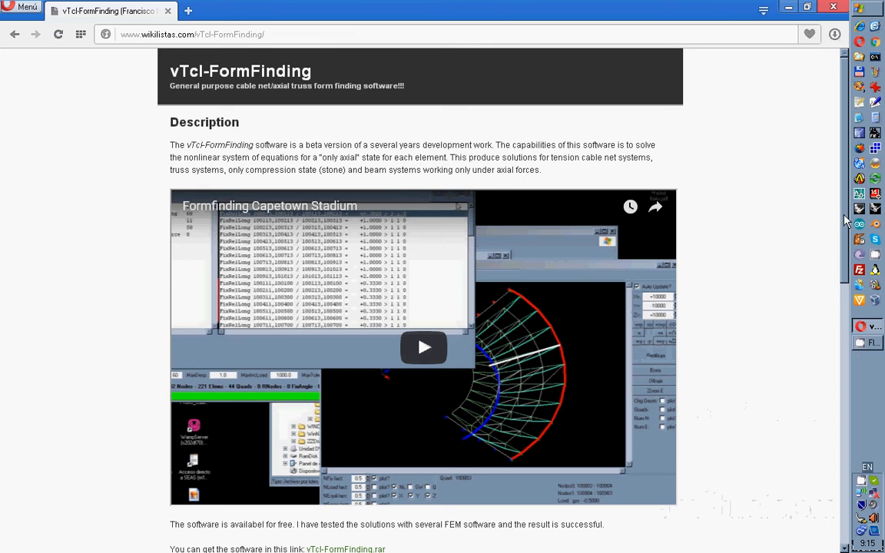
drag(844, 221, 821, 304)
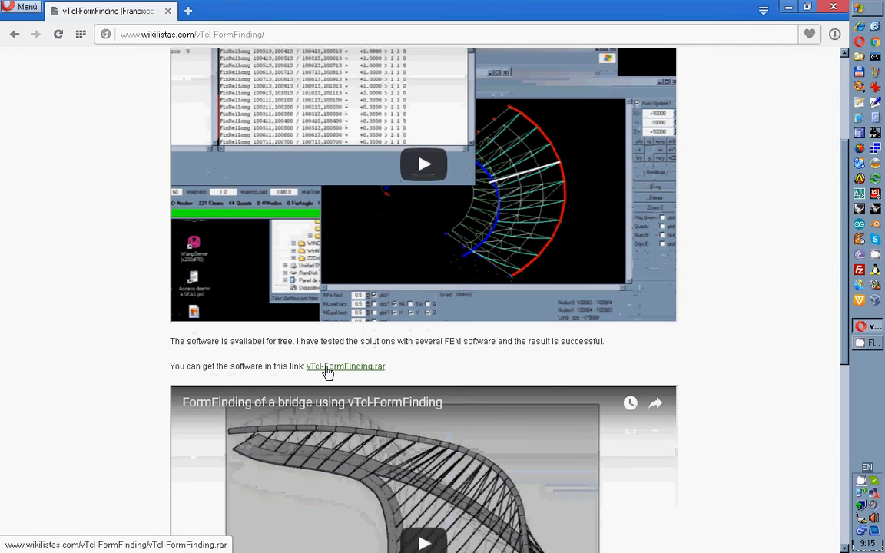
click(353, 368)
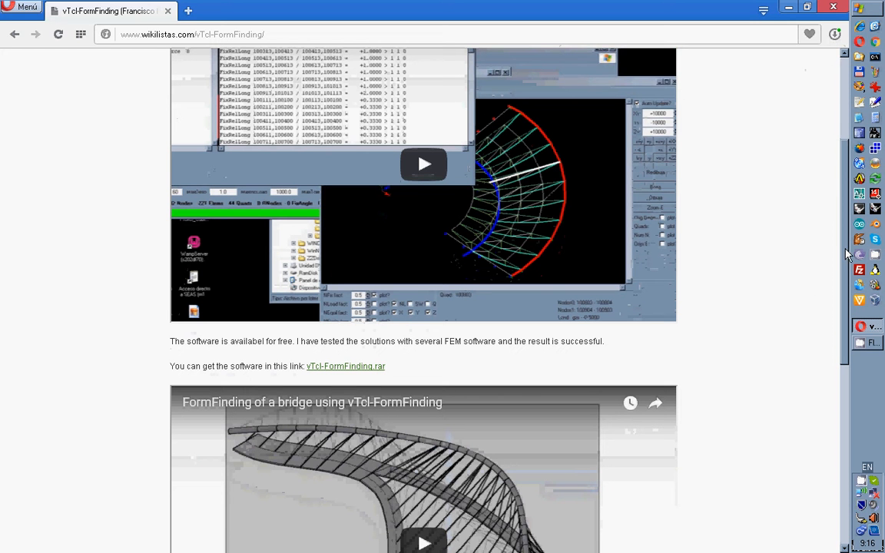
Step: Read the rest of the web page down to the input file links and return to its beginning
drag(847, 253, 849, 428)
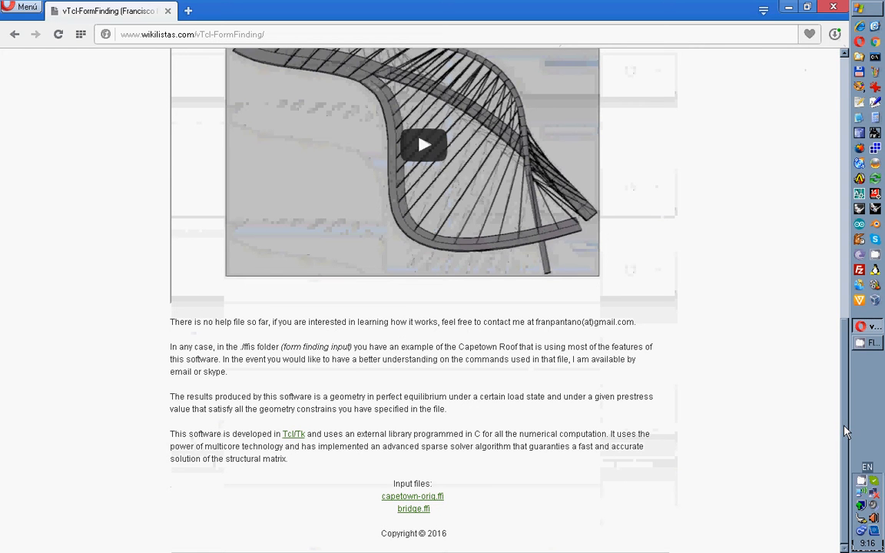
drag(845, 432, 836, 338)
click(768, 295)
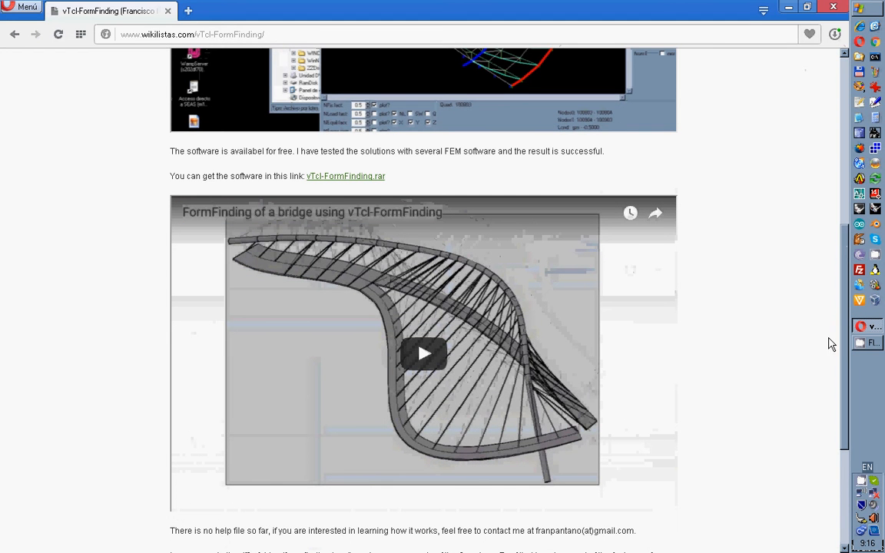
scroll(833, 232, up, 5)
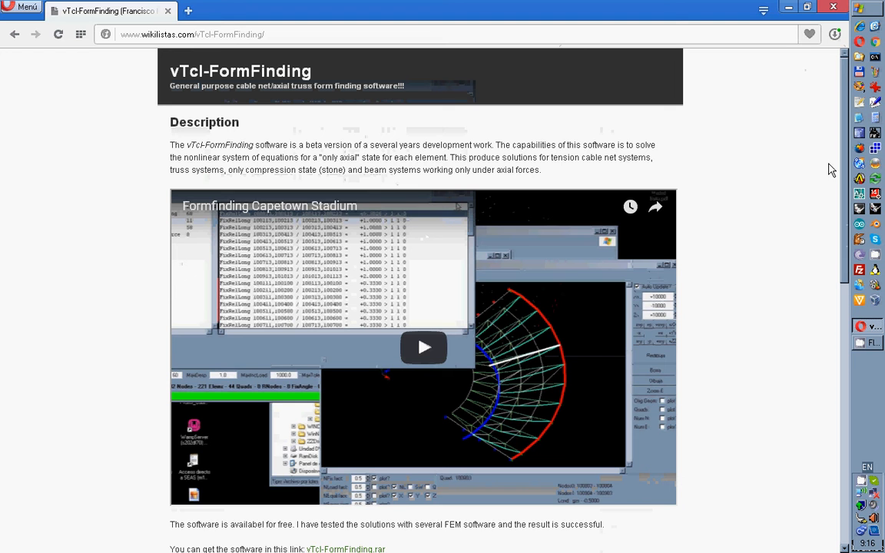
Step: Switch to the file explorer, open C:\Temp\vTcl-FormFinding and run vTcl-FormFinding.bat
click(856, 60)
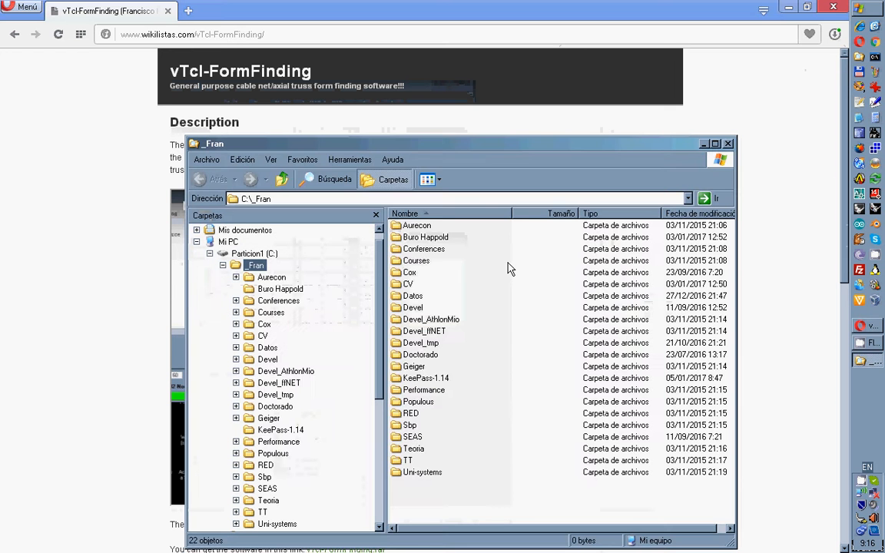
click(222, 265)
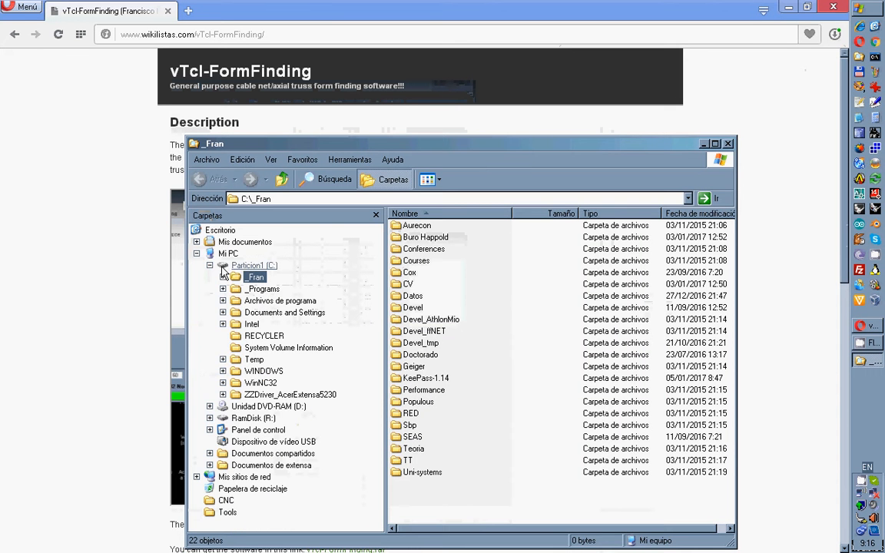
click(254, 359)
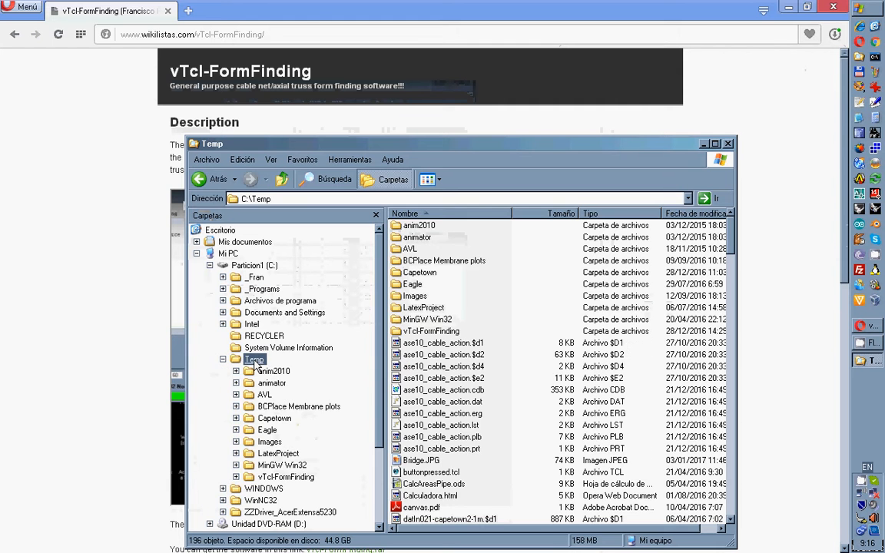
click(285, 477)
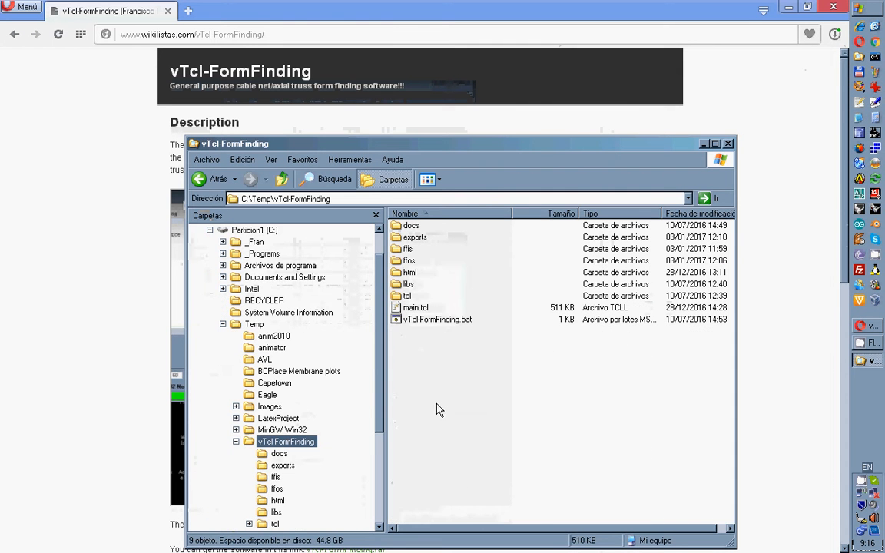
click(443, 324)
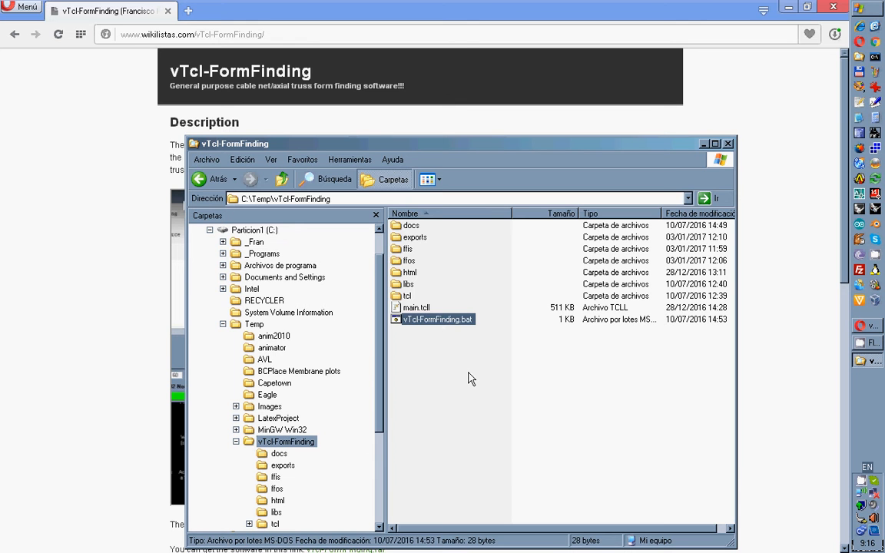
key(Return)
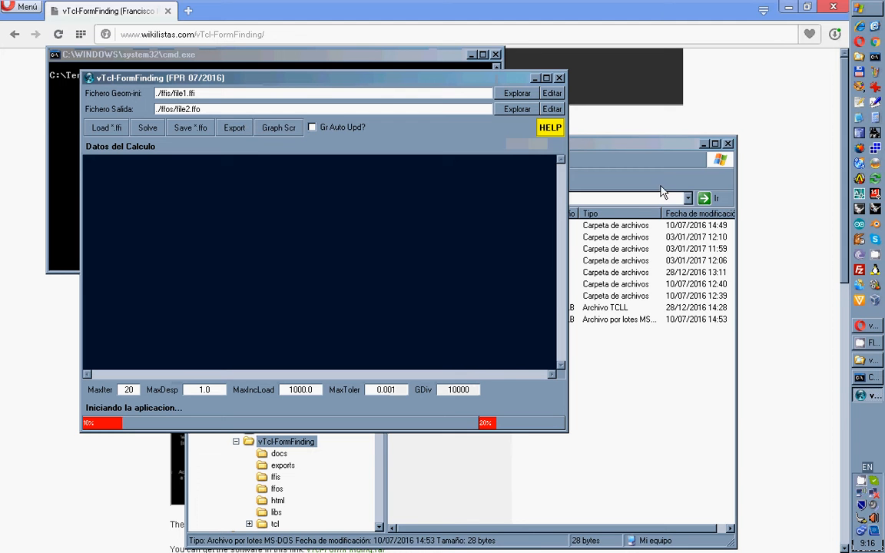
Step: Minimize the file explorer and command prompt windows and move the vTcl-FormFinding window into the screen's upper corner
click(702, 150)
click(705, 150)
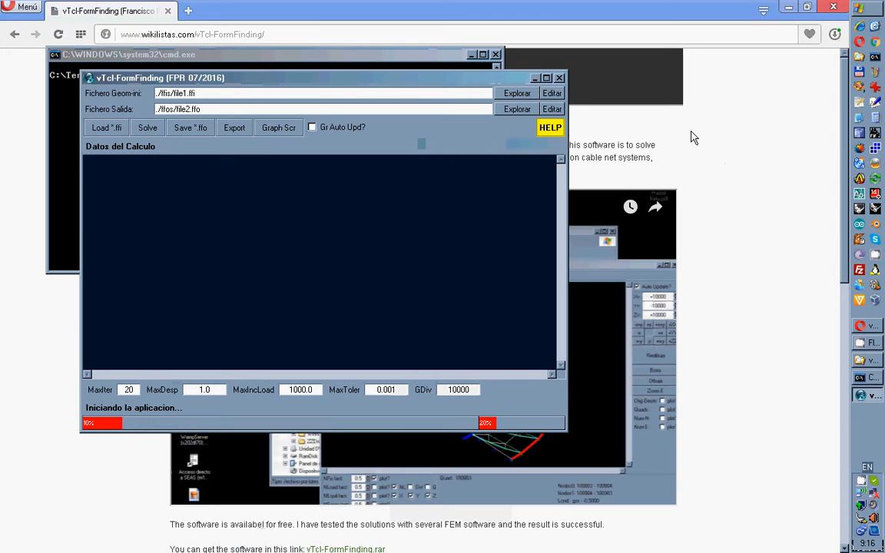
click(471, 58)
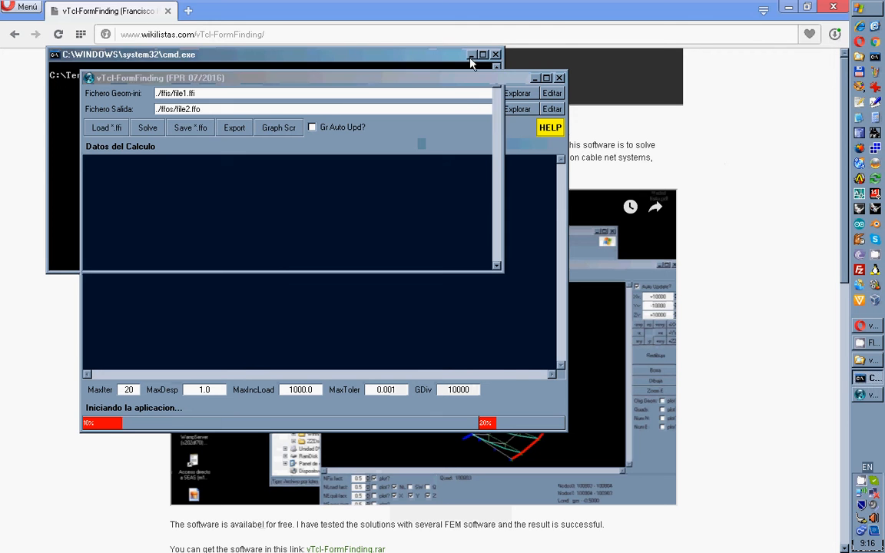
click(471, 55)
drag(457, 80, 377, 11)
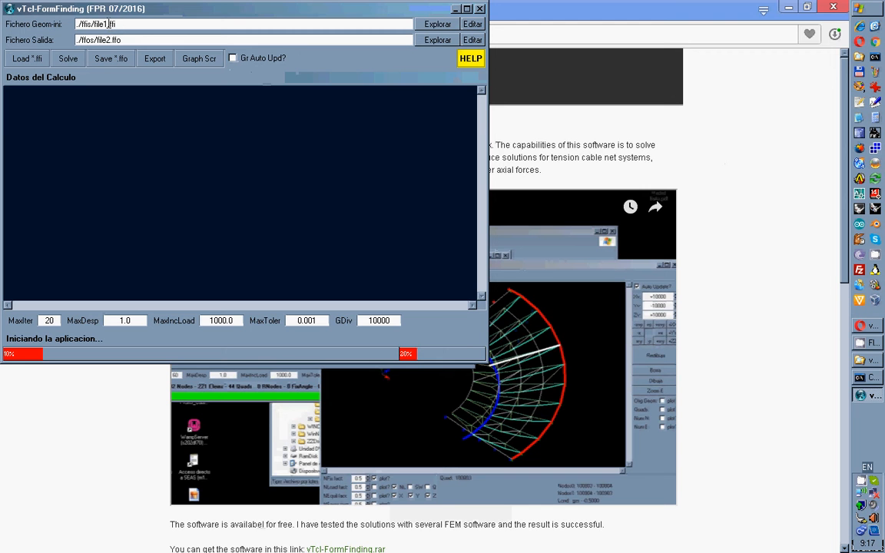
Step: Choose bridge.ffi from the ffis folder as the initial geometry file and load it
mouse_move(109, 24)
mouse_down()
mouse_move(98, 24)
mouse_move(123, 24)
mouse_up()
click(112, 40)
drag(112, 40, 128, 39)
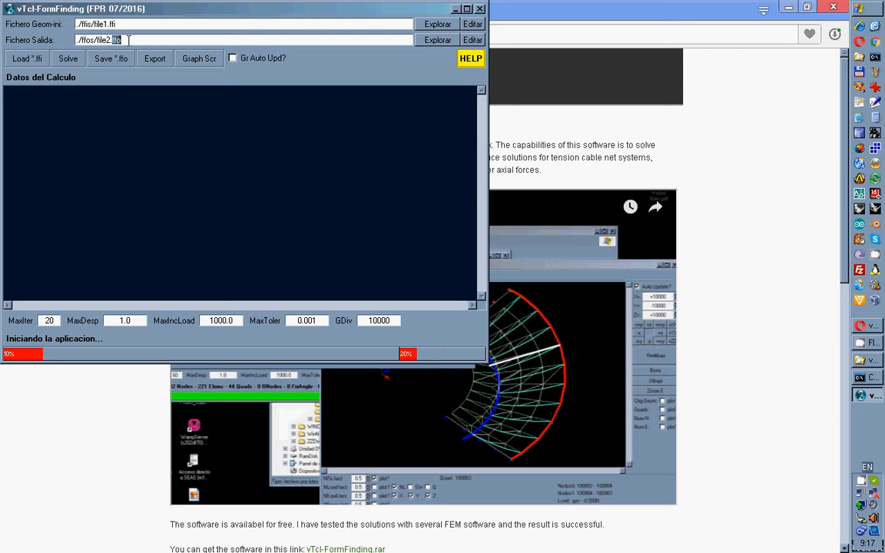
click(435, 25)
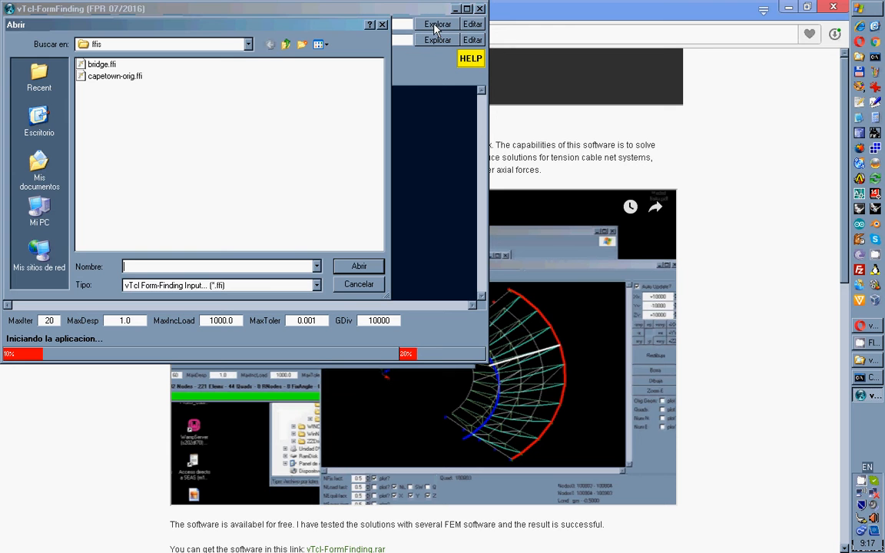
click(101, 65)
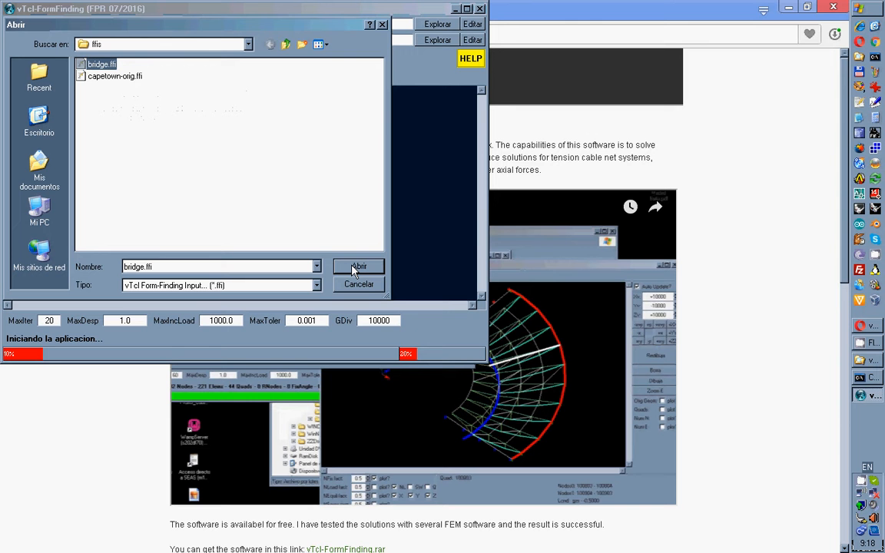
click(358, 266)
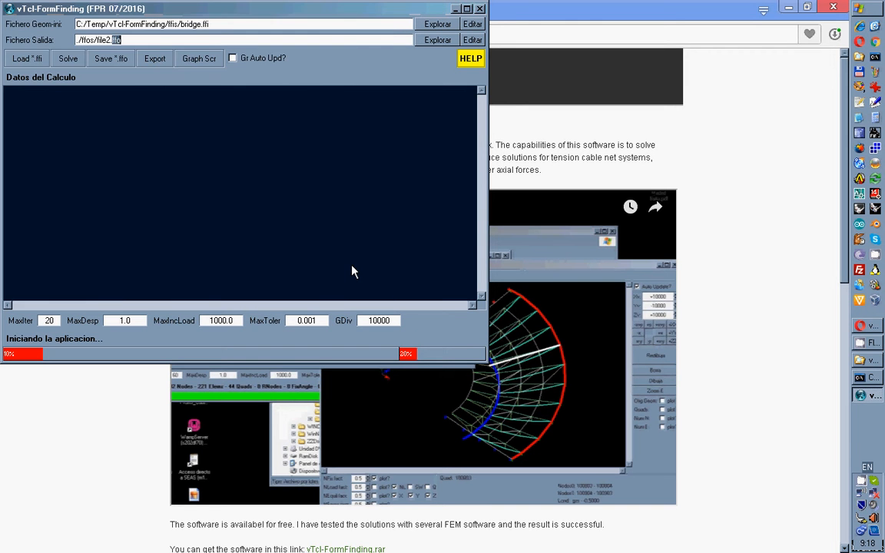
click(30, 62)
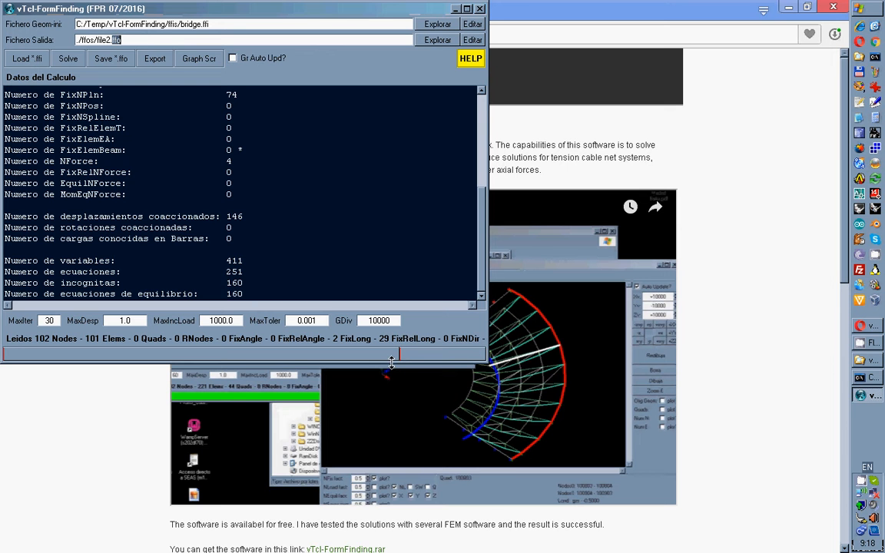
Step: Enlarge the main window downward and examine the numbers of unknowns and equilibrium equations in the system summary
drag(392, 361, 415, 545)
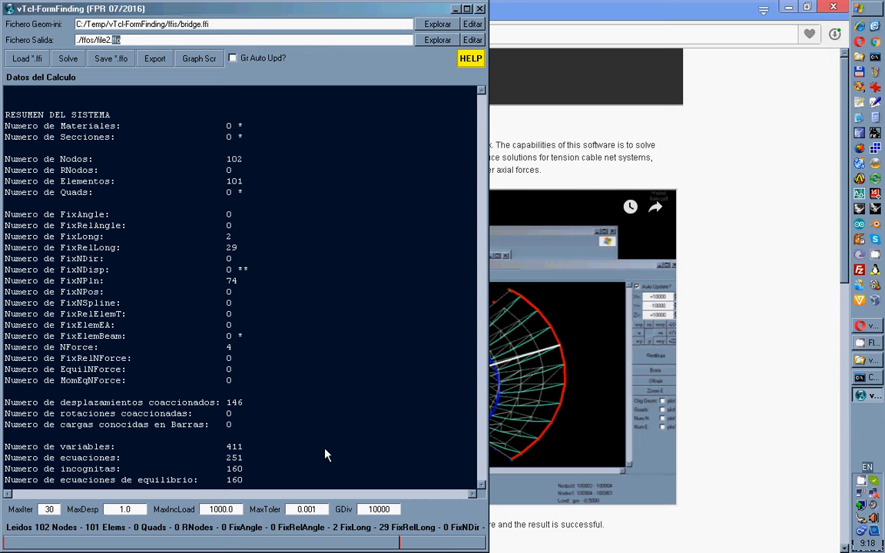
double_click(234, 469)
double_click(234, 480)
Step: Open the graph screen with automatic graph updating enabled and redraw the bridge with its nodal fixes plotted
click(202, 59)
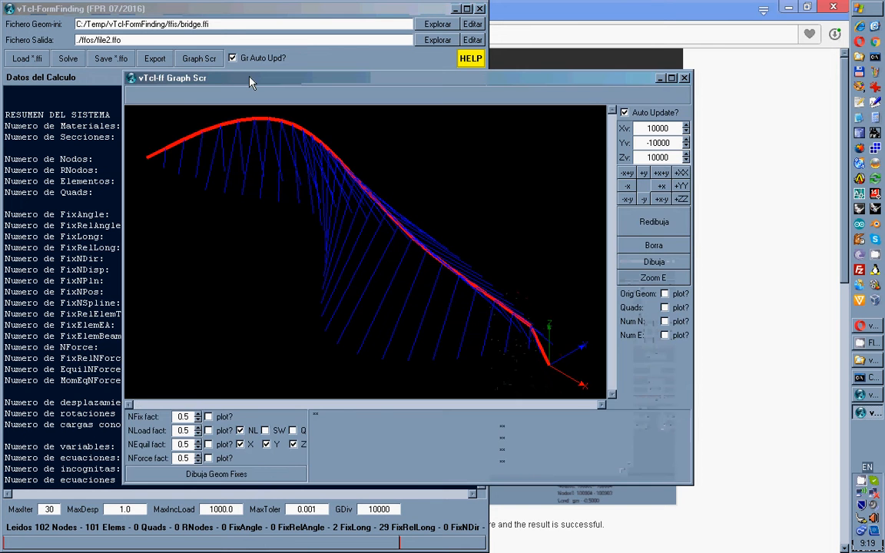
drag(249, 82, 397, 149)
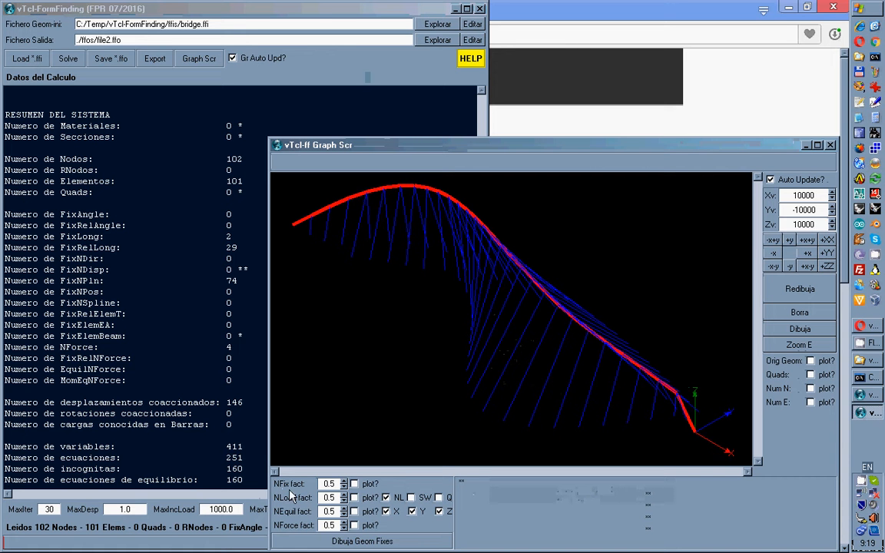
click(354, 484)
click(790, 290)
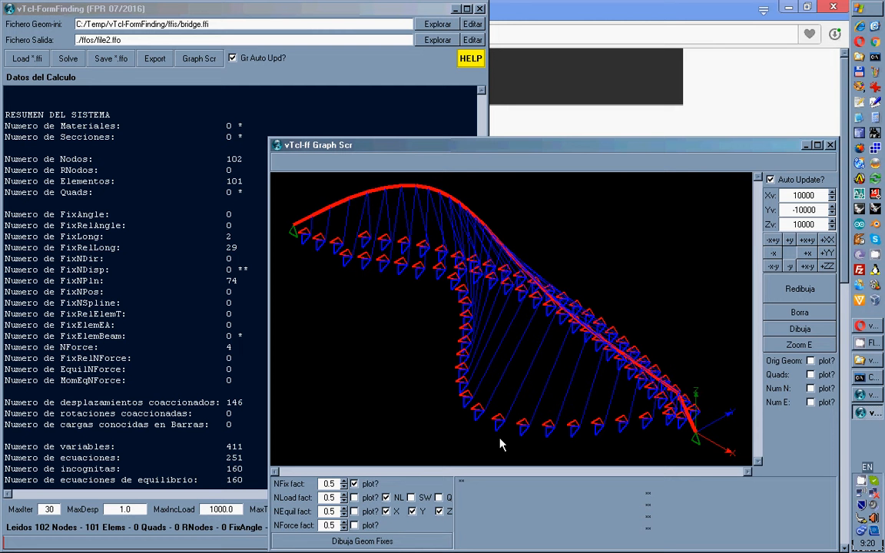
Step: Inspect the fixed directions of several deck nodes and the data of a cable element in the graph
mouse_move(499, 437)
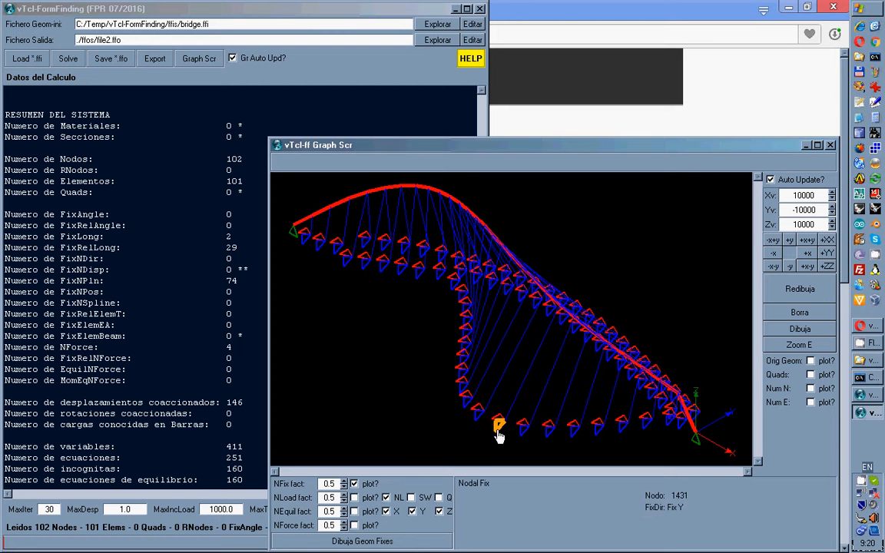
mouse_move(529, 437)
mouse_move(529, 415)
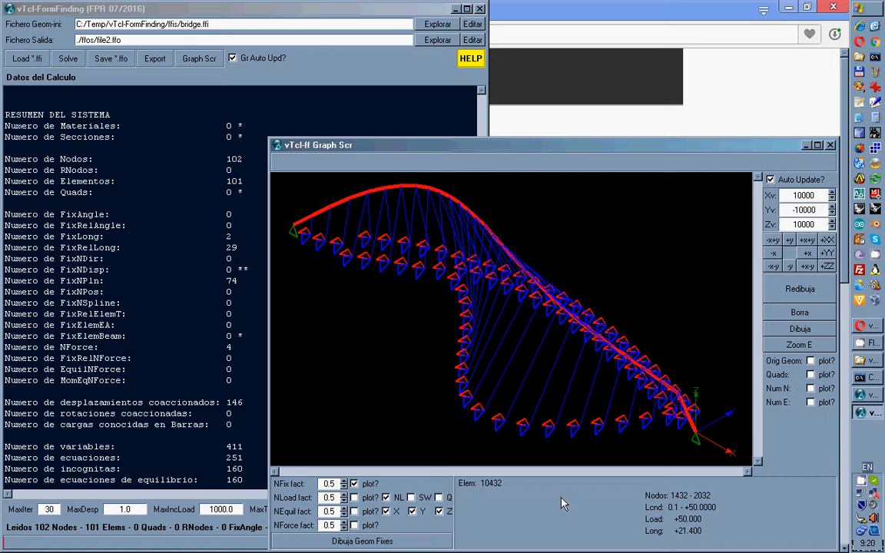
click(549, 429)
click(622, 421)
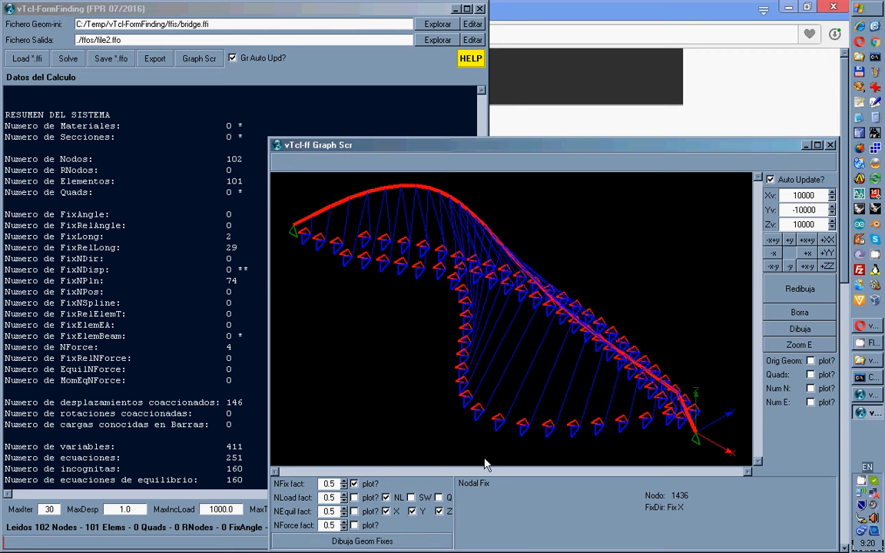
Step: Replace the plotted nodal fixes with the nodal loads at a factor of 0.1 and inspect a deck node's load
click(354, 485)
click(354, 498)
click(798, 289)
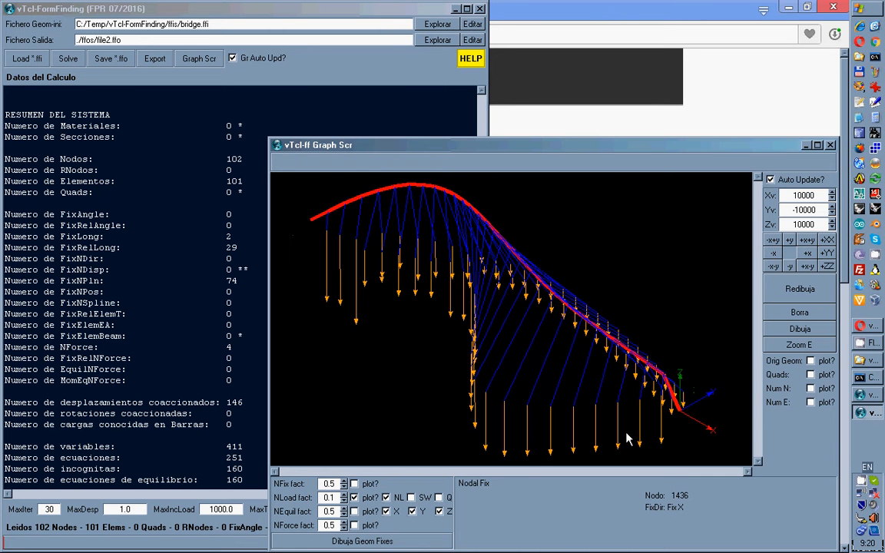
mouse_move(619, 432)
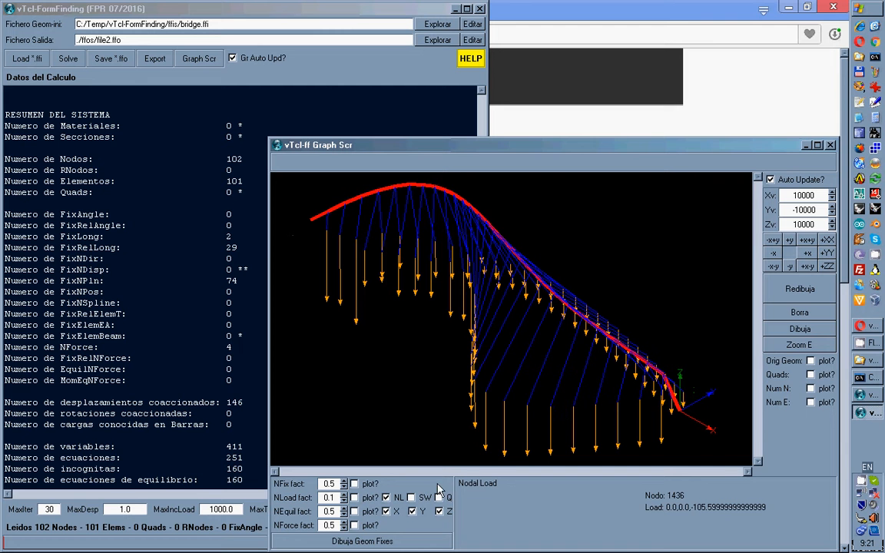
Step: Redraw the bridge with nodal forces plotted instead of loads and inspect the X force at the arch's base node
click(354, 525)
click(794, 290)
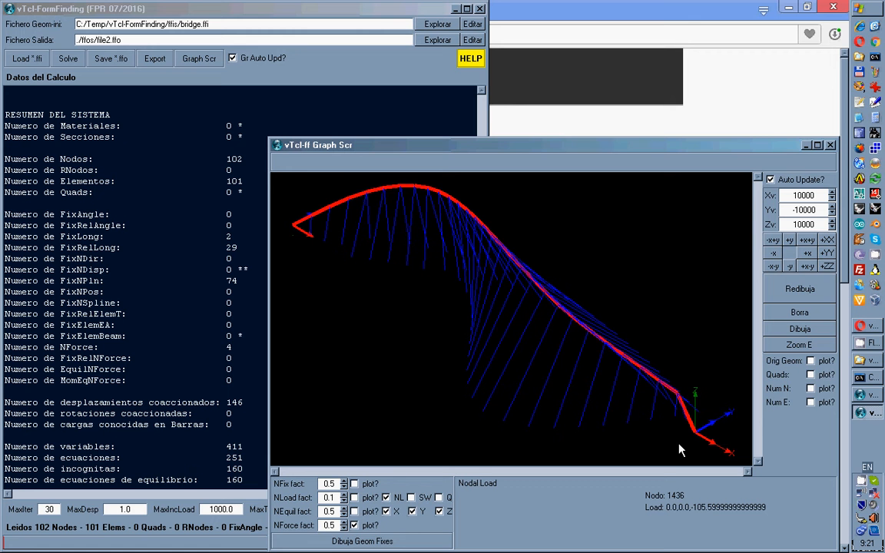
drag(679, 450, 728, 413)
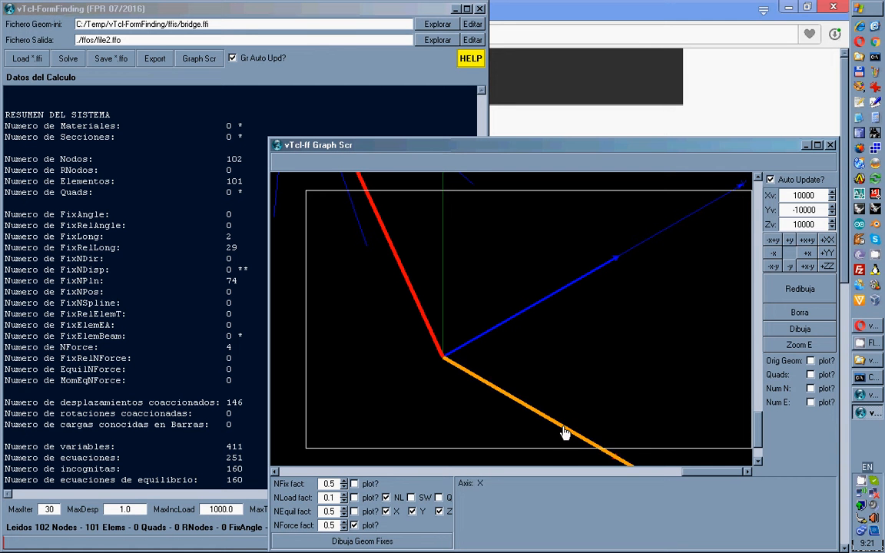
mouse_move(618, 459)
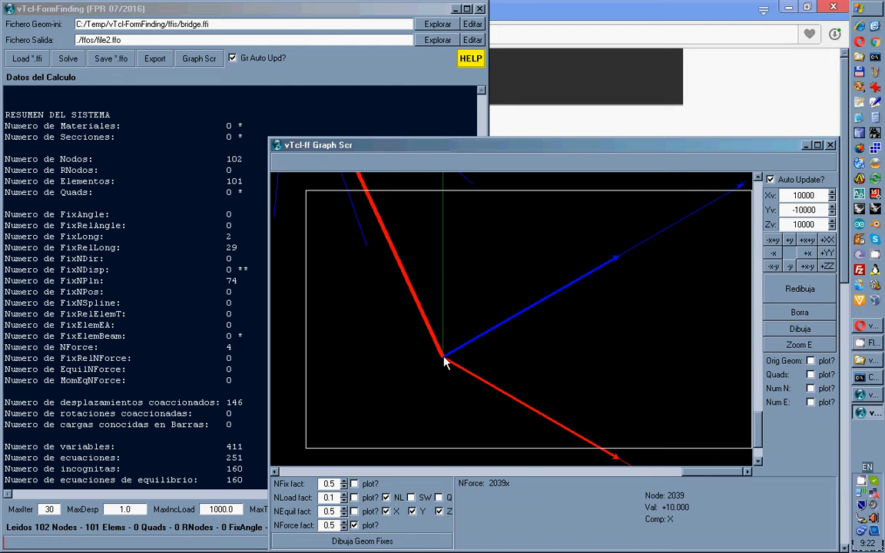
Step: Plot the nodal fixes together with the nodal forces and enlarge the arch's base node at the axis origin
click(369, 483)
click(790, 298)
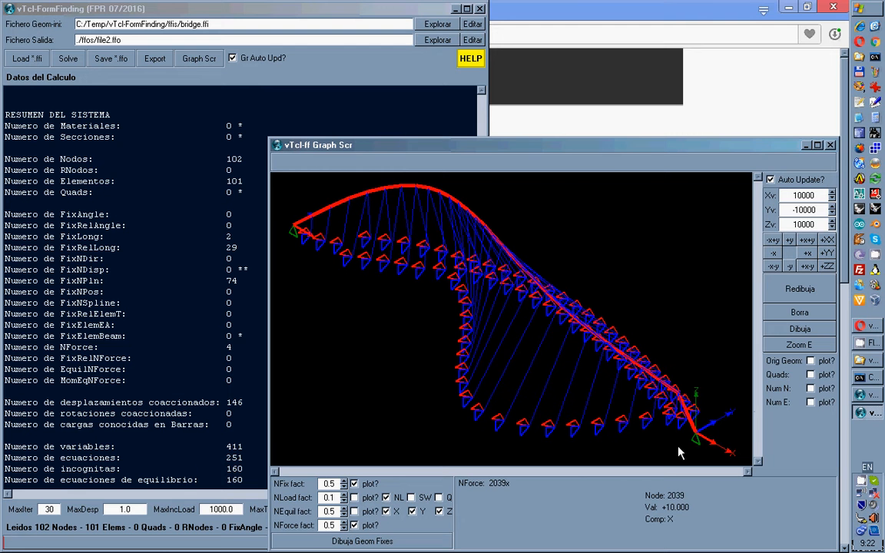
drag(677, 447, 729, 420)
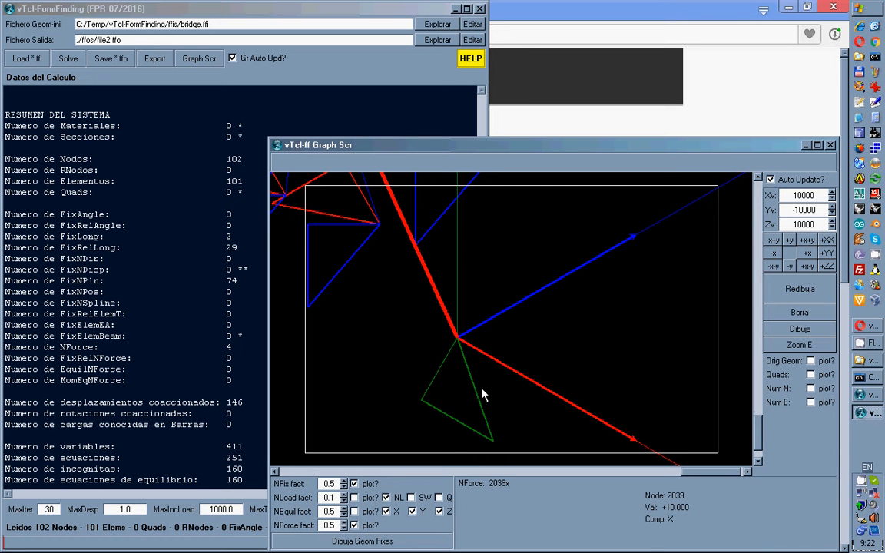
Step: Inspect the fixed direction and the Y and X nodal forces at the arch's base node, and fit the whole bridge in the graph
mouse_move(477, 393)
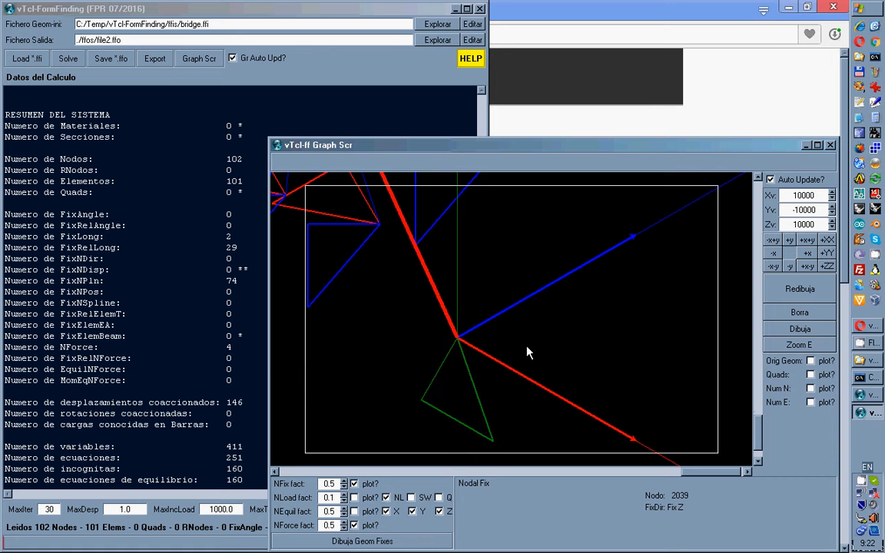
mouse_move(634, 244)
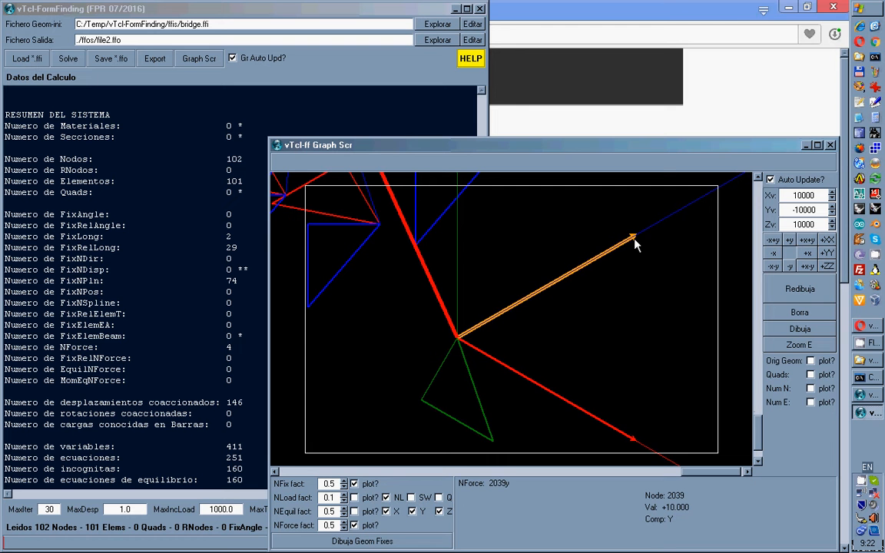
mouse_move(634, 441)
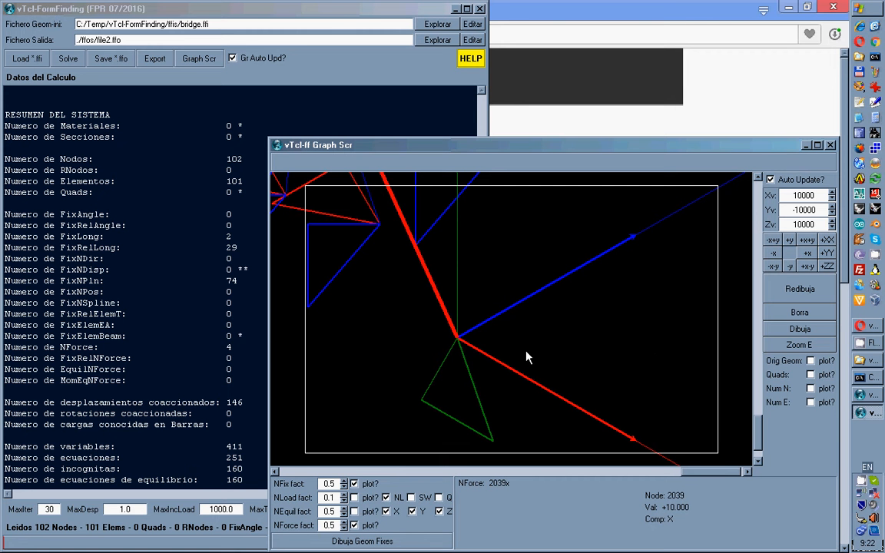
click(797, 346)
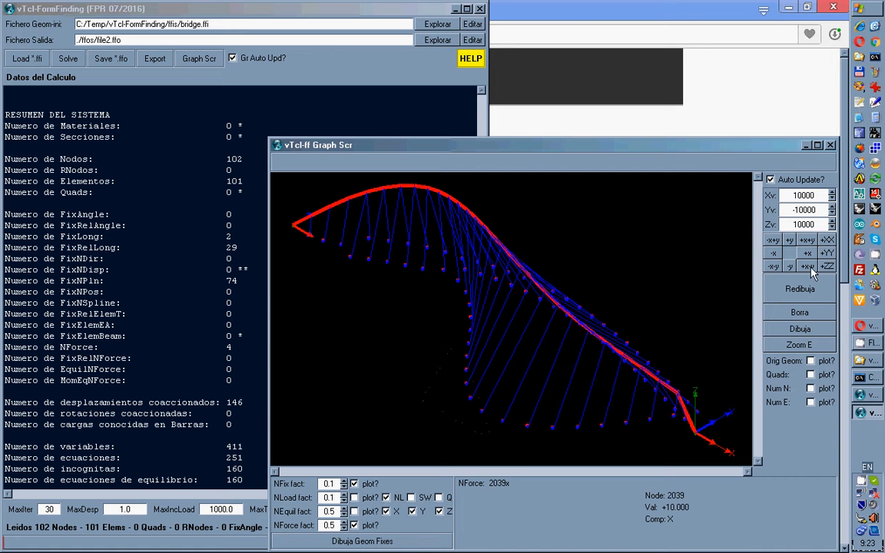
Step: View the bridge along the X, Y and Z axes, from the four oblique directions and from a freely rotated angle
click(827, 241)
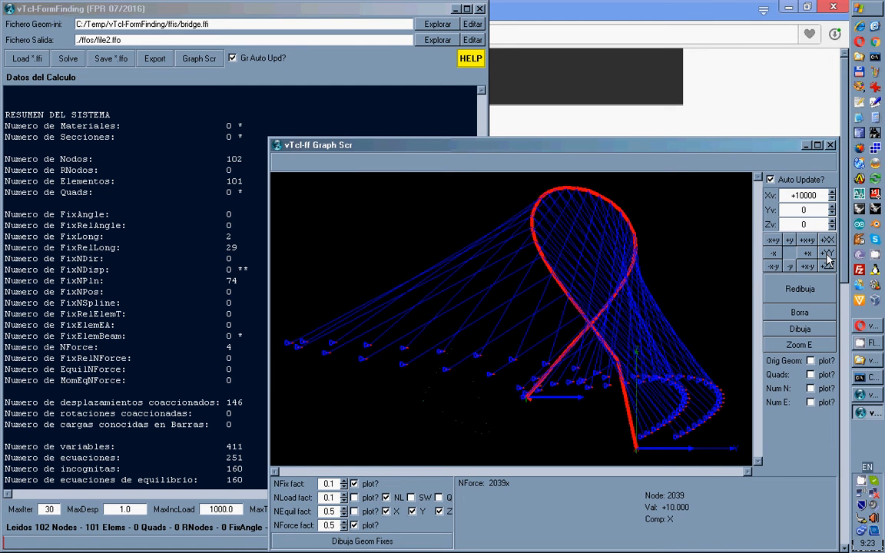
click(827, 255)
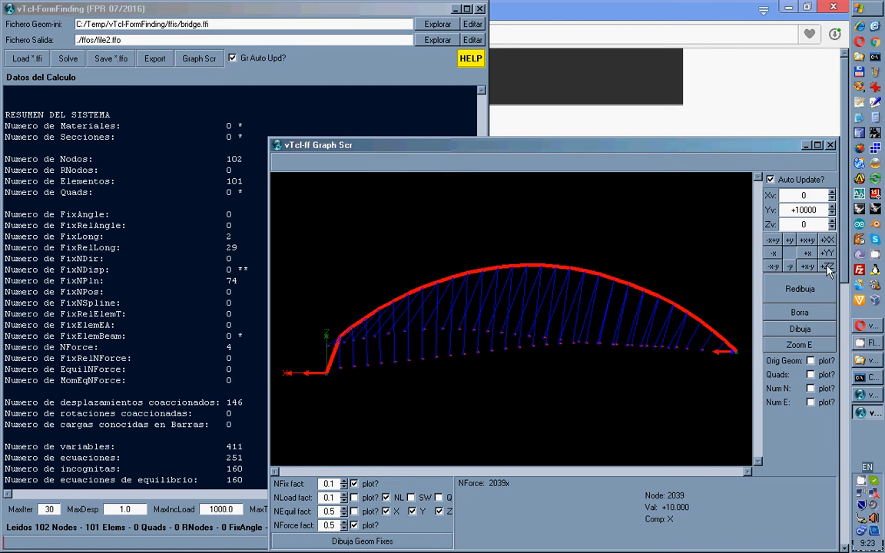
click(827, 267)
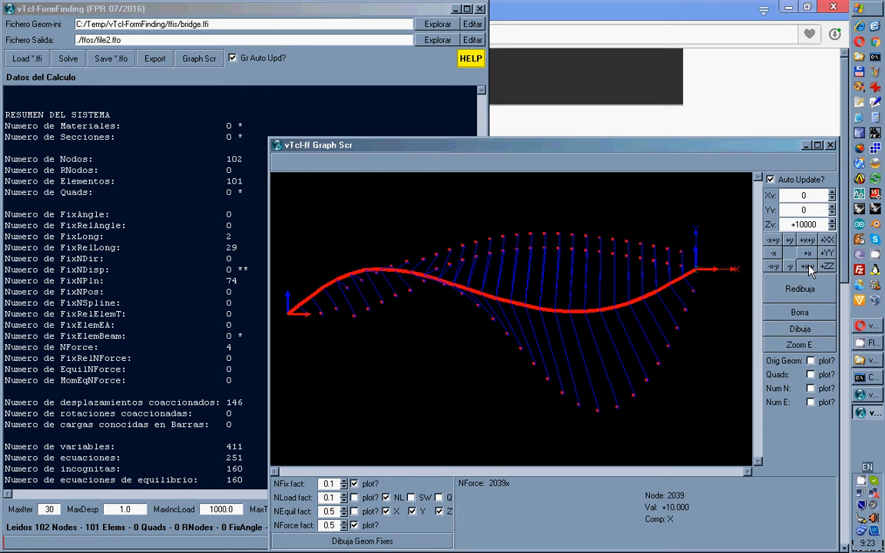
click(808, 267)
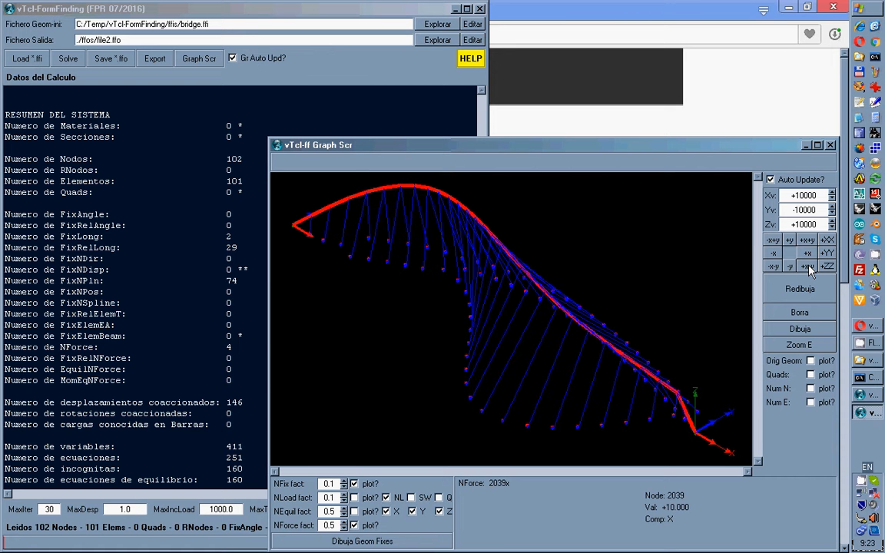
click(804, 243)
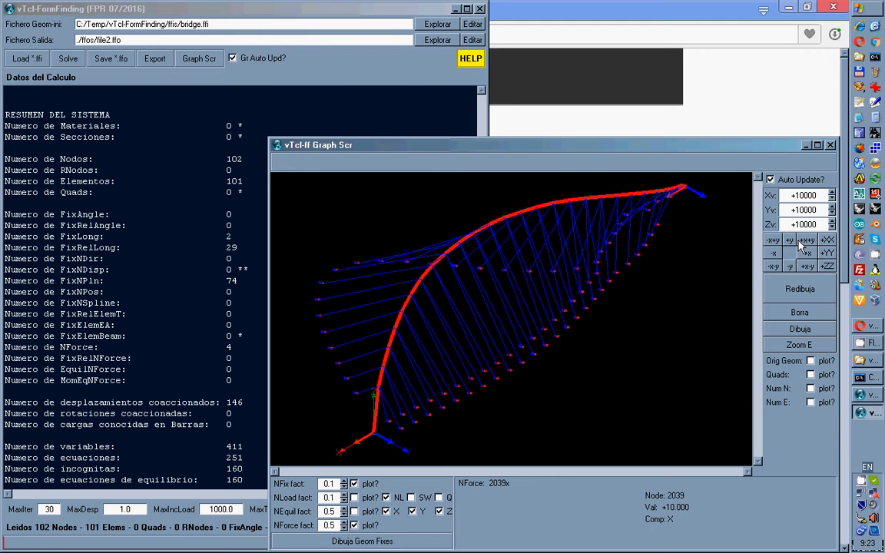
click(774, 241)
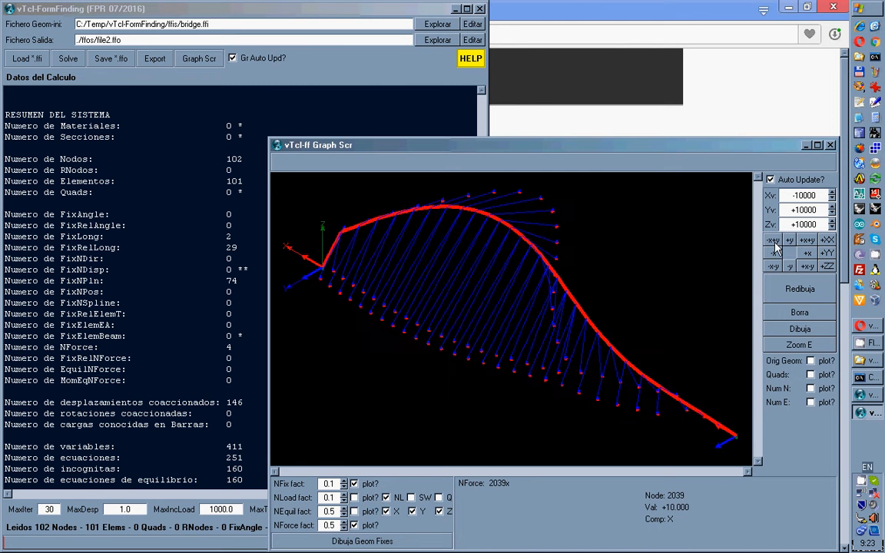
click(773, 266)
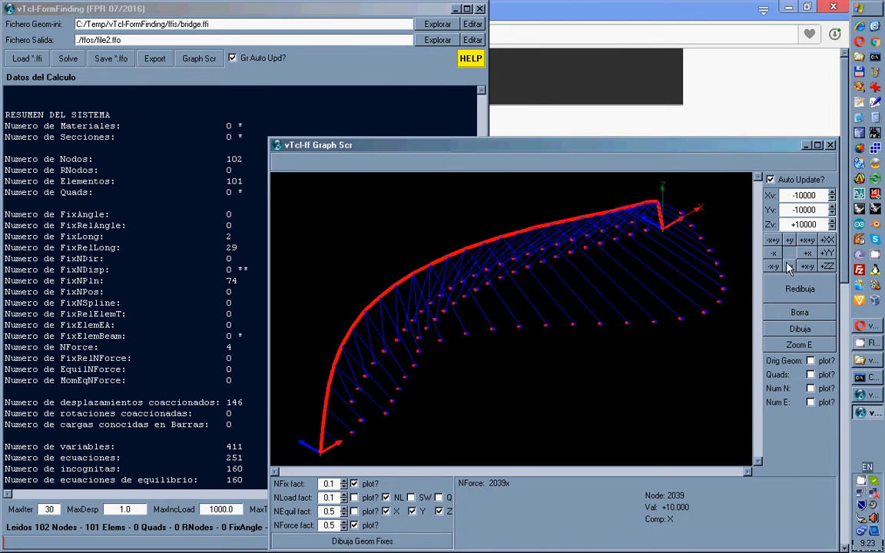
click(808, 267)
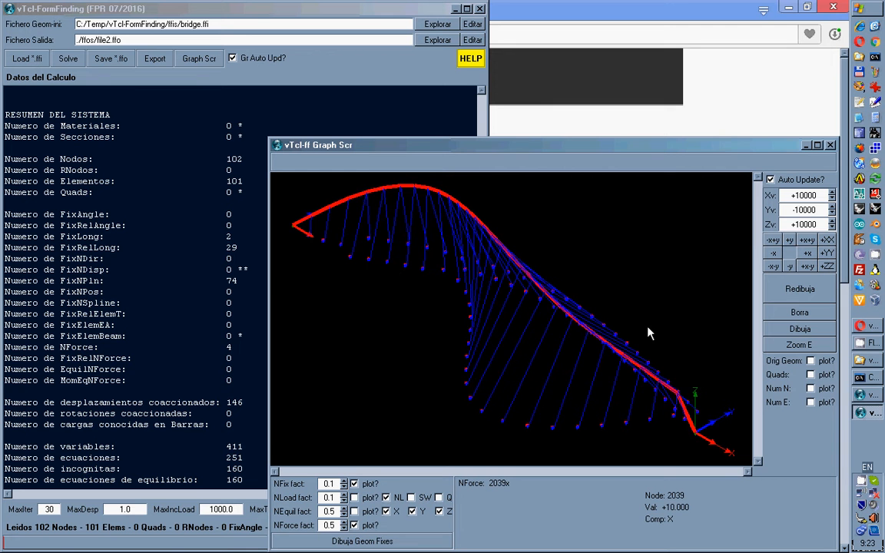
mouse_move(580, 321)
mouse_down()
mouse_move(591, 313)
mouse_move(564, 322)
mouse_move(588, 339)
mouse_move(562, 312)
mouse_move(563, 301)
mouse_move(578, 314)
mouse_move(568, 294)
mouse_move(563, 310)
mouse_move(563, 283)
mouse_move(564, 301)
mouse_move(486, 294)
mouse_up()
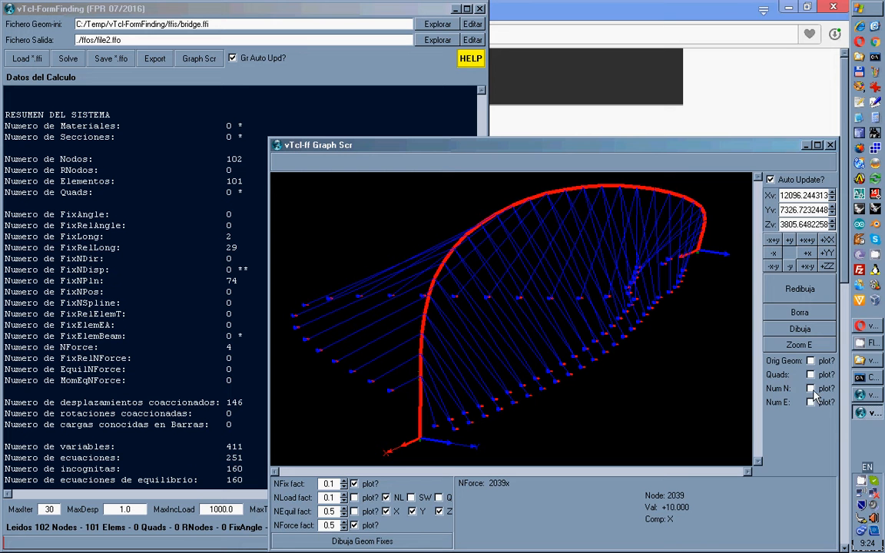
Step: Redraw the bridge with node numbers and with element numbers in turn, and clear the numbering from the graph
click(810, 388)
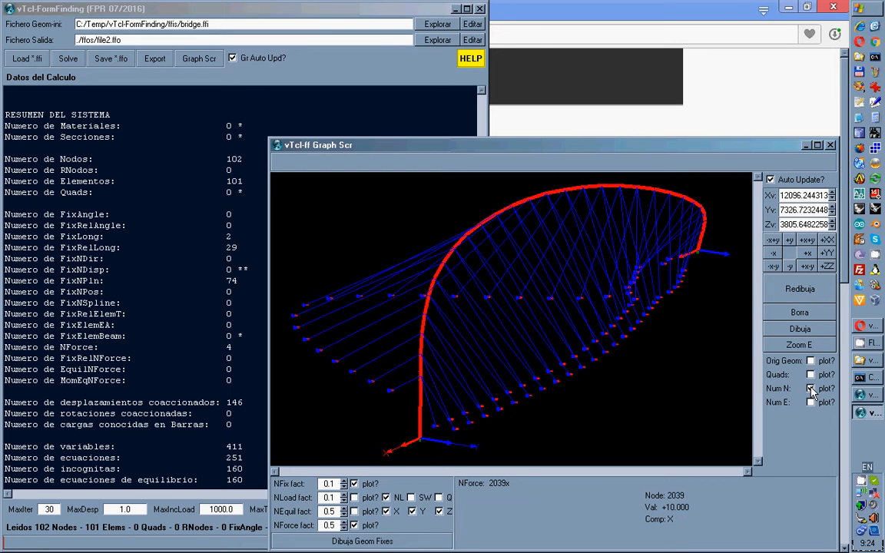
click(803, 290)
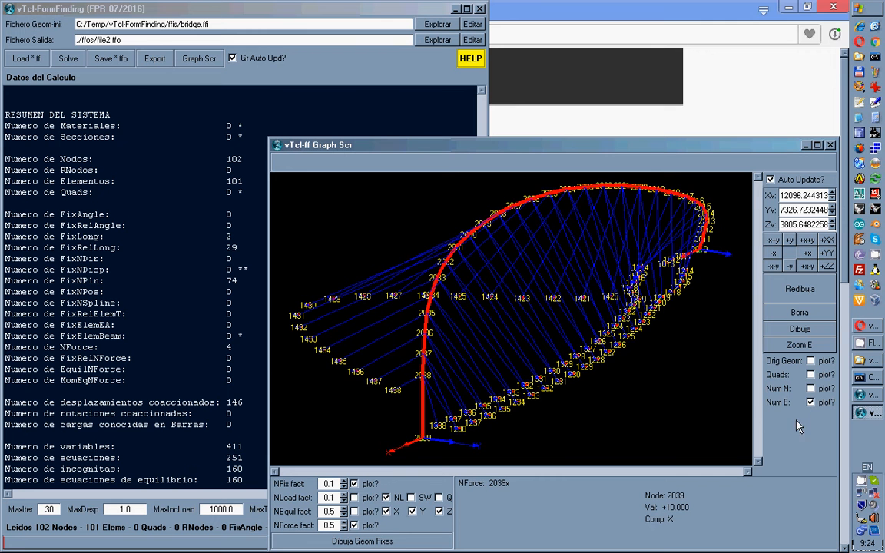
click(800, 289)
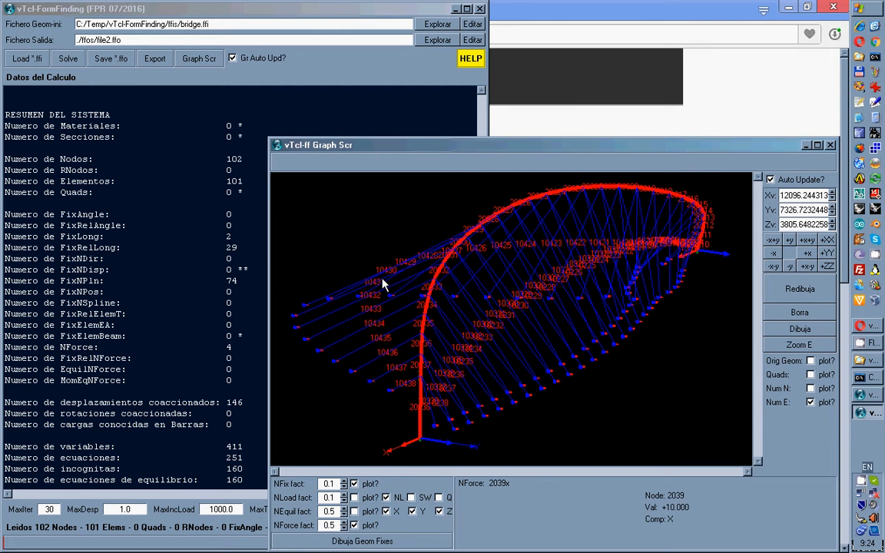
click(809, 402)
click(795, 292)
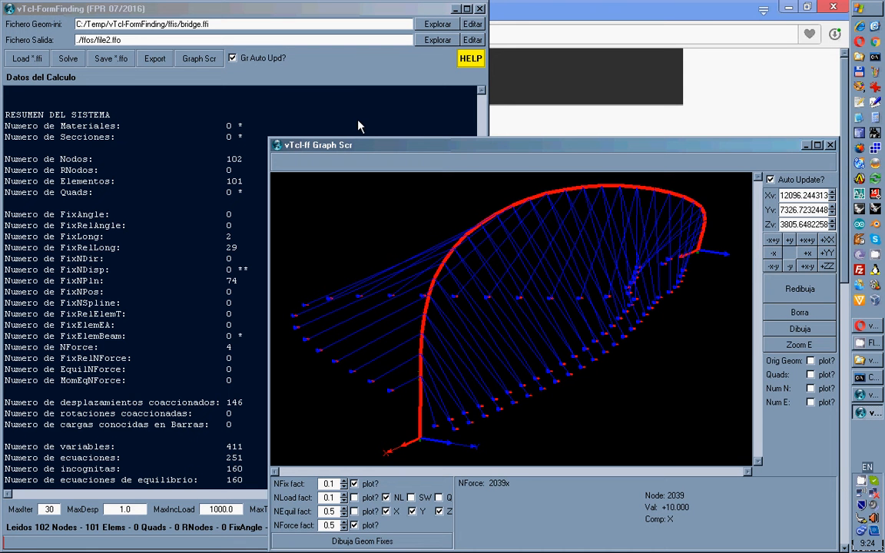
Step: Open the bridge.ffi input file as text, read through to its NForce definitions, and close it
click(472, 24)
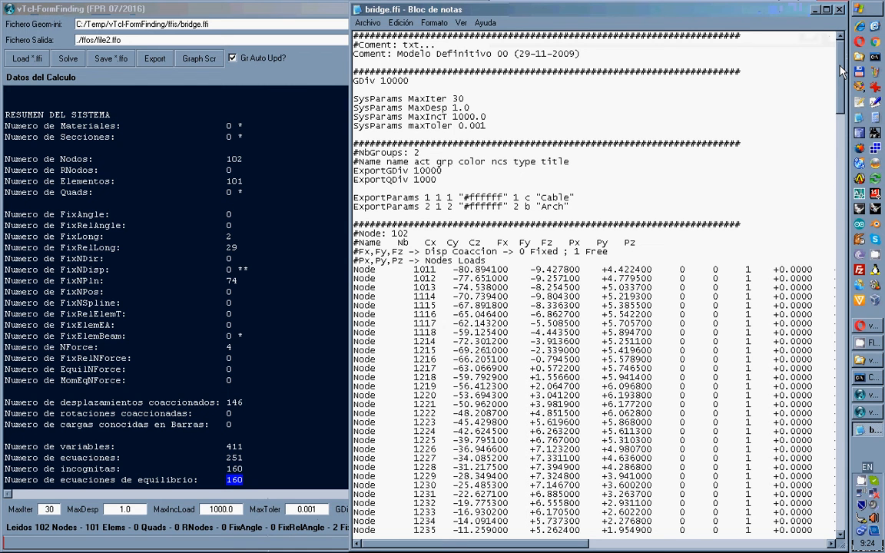
drag(840, 71, 842, 497)
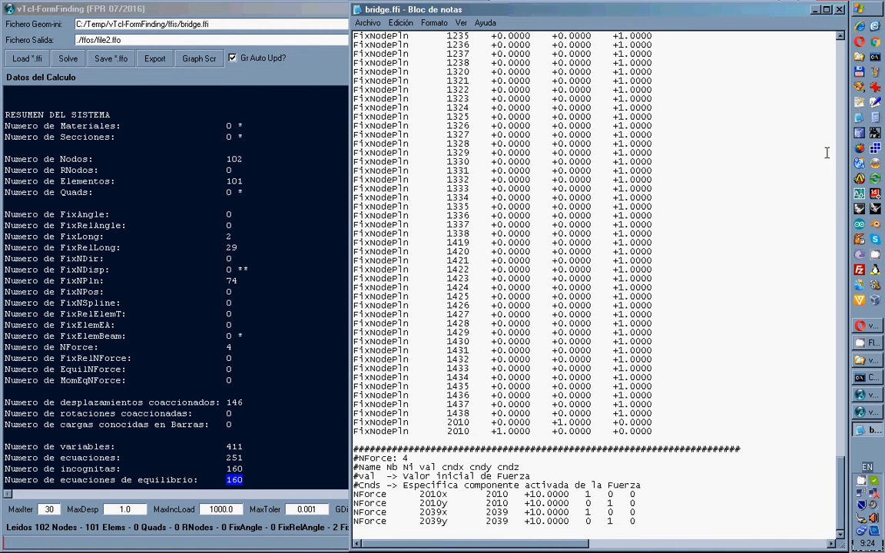
click(839, 10)
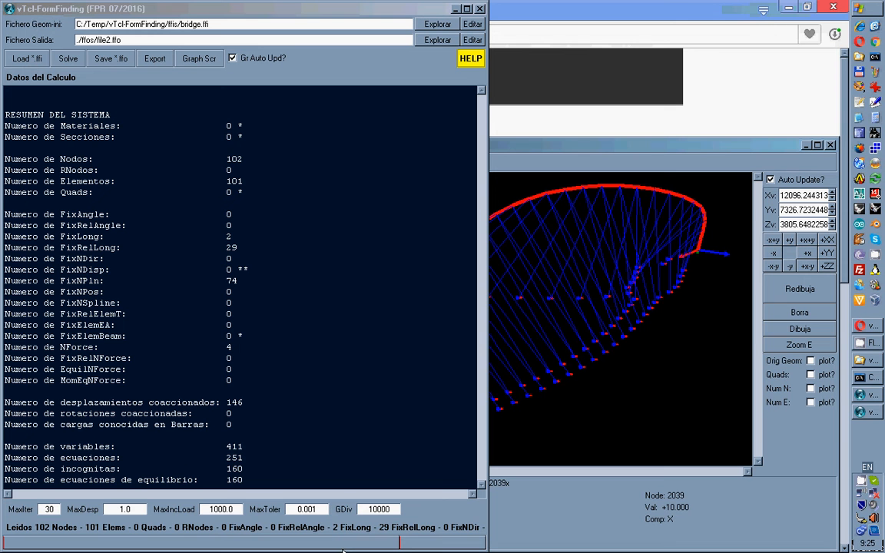
Step: Solve the bridge model with the main window shortened, and hide the nodal forces in the graph
drag(342, 547, 316, 370)
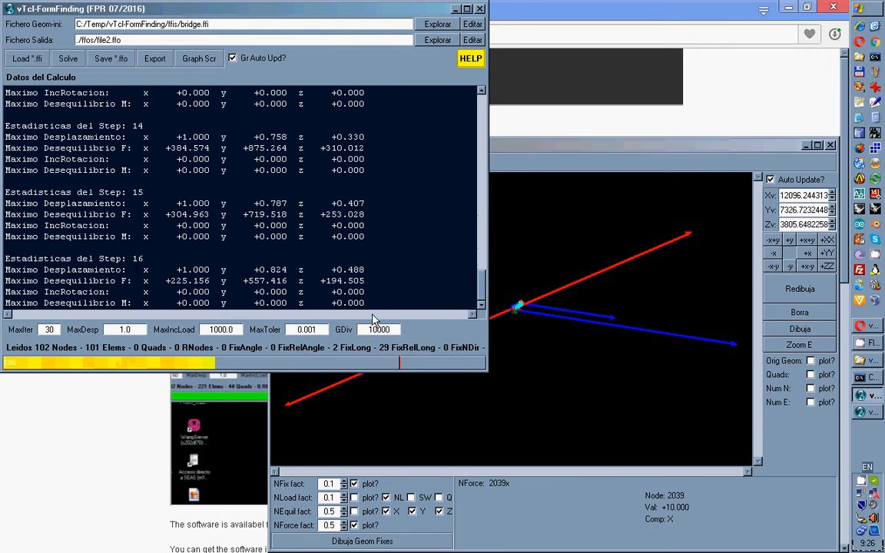
click(366, 528)
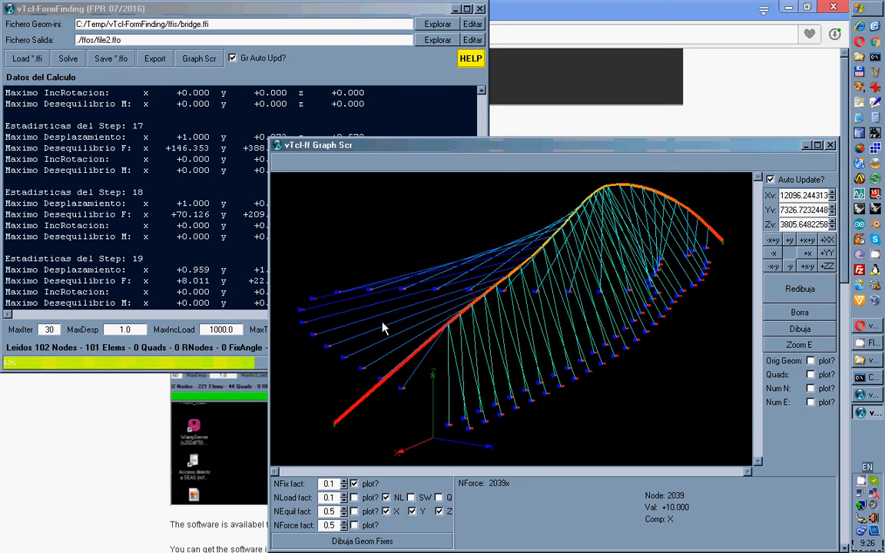
Step: Examine the maximum force imbalance and maximum displacement reported for the last calculation step
click(311, 14)
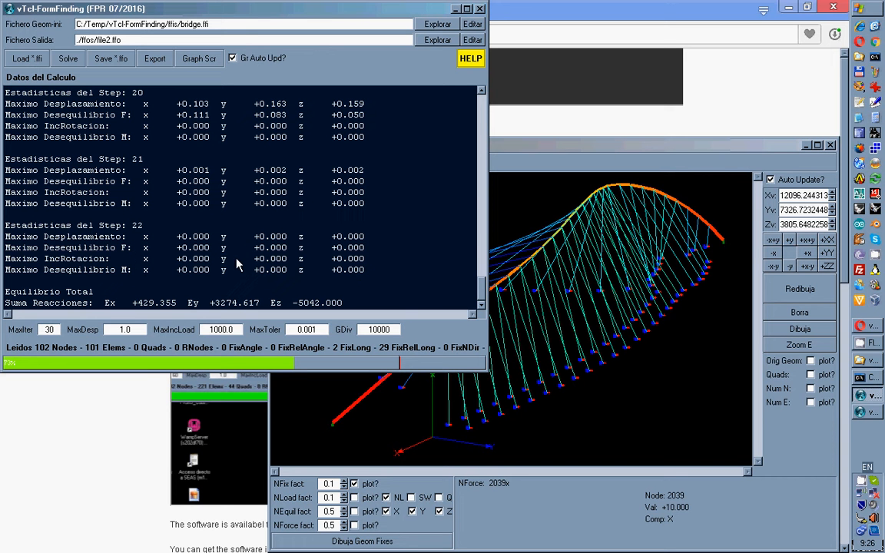
drag(180, 253, 358, 251)
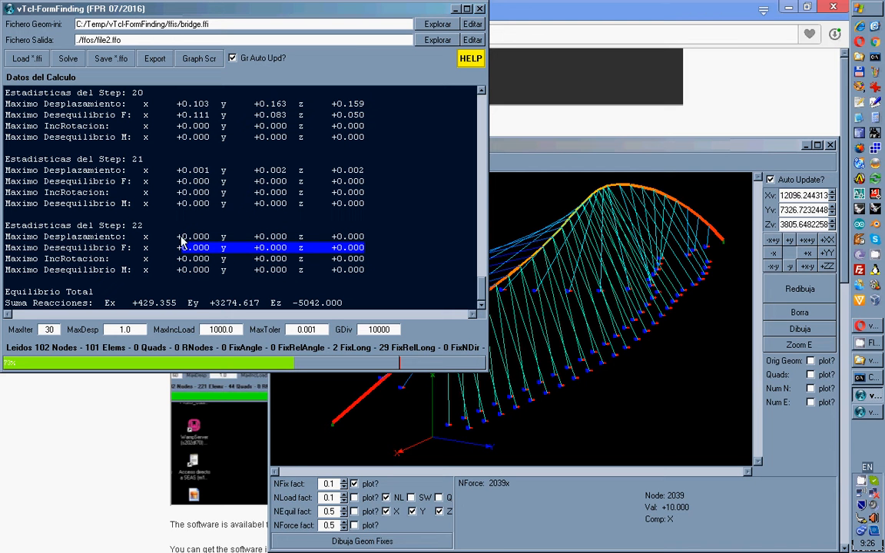
drag(182, 238, 5, 237)
shift+click(367, 236)
click(366, 241)
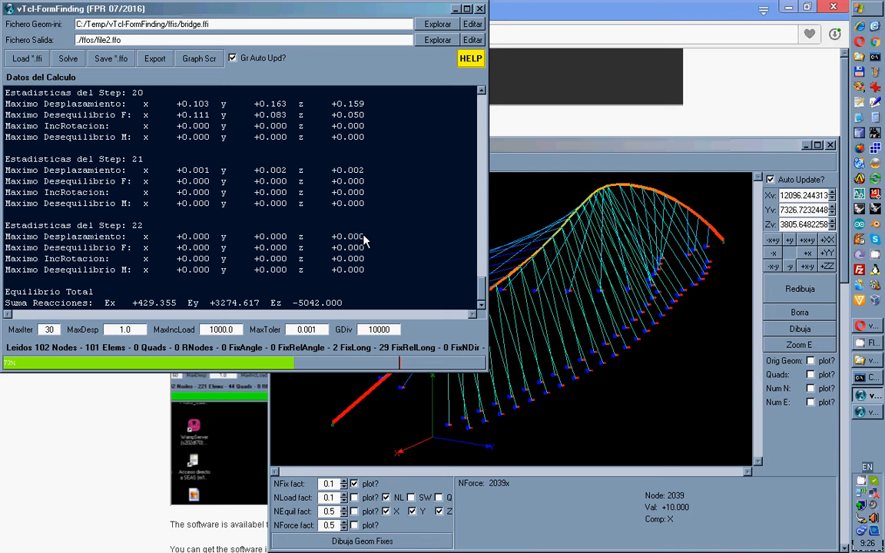
Step: Examine the solved bridge along the Z and Y axes and from a rotated angle, and inspect the data of several arch elements
click(498, 143)
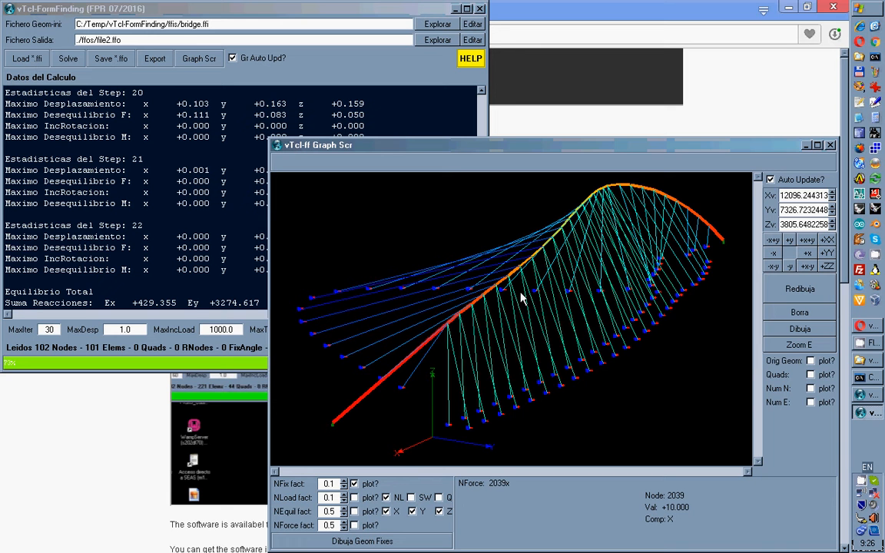
click(827, 266)
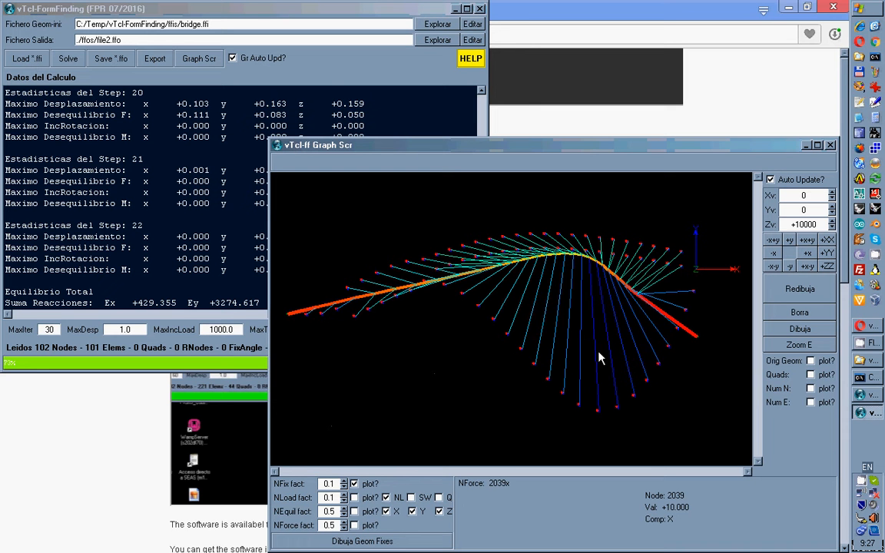
click(691, 334)
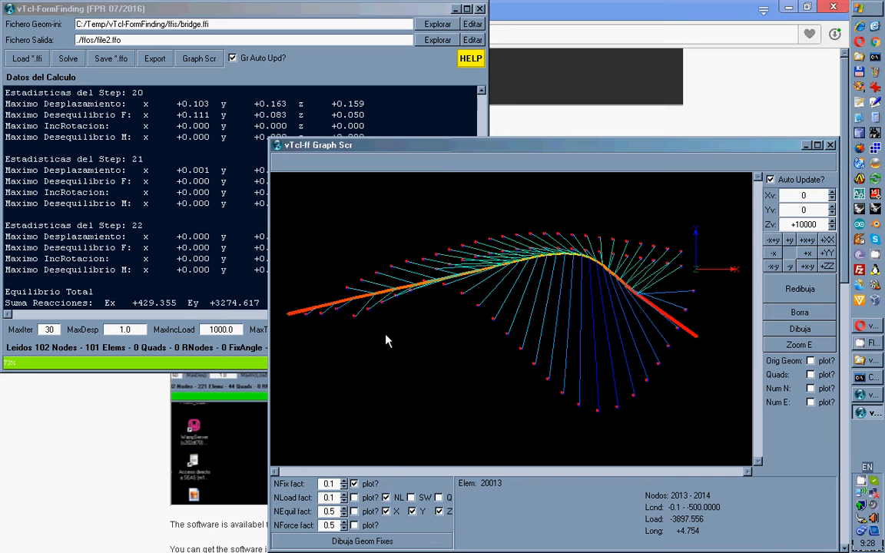
click(328, 308)
click(827, 254)
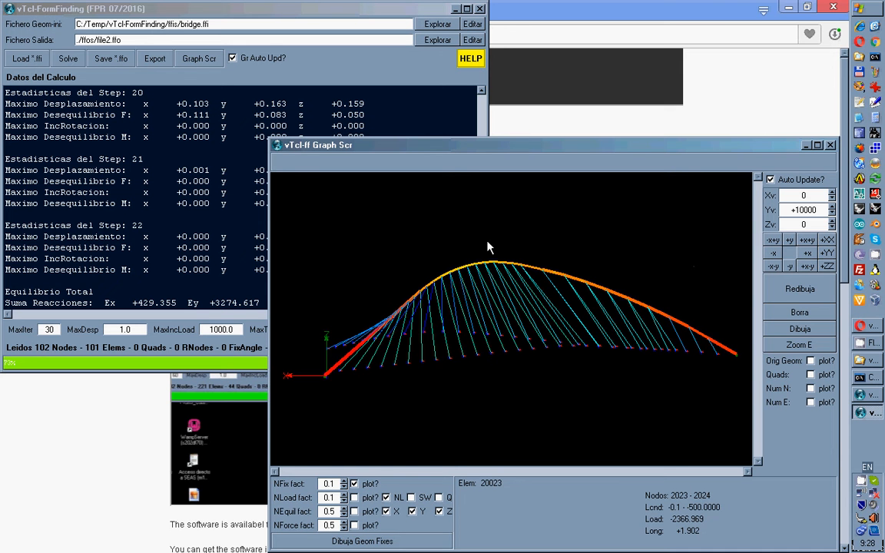
drag(488, 247, 511, 273)
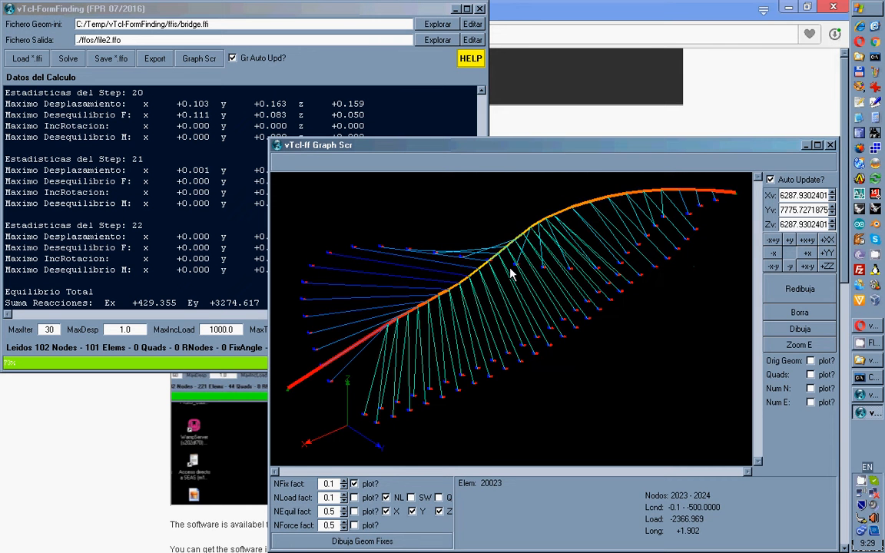
Step: Save the results as bridge.ffo in the ffos folder, replacing the existing file
click(432, 43)
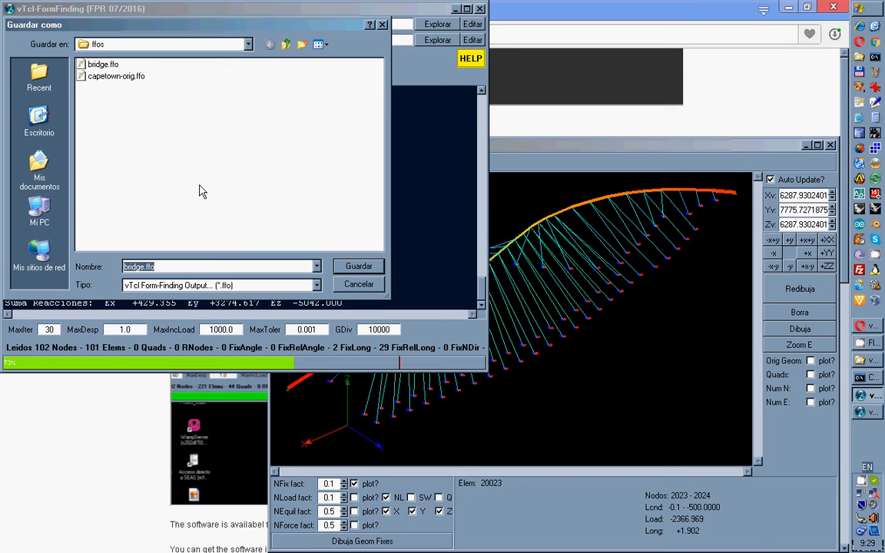
click(358, 266)
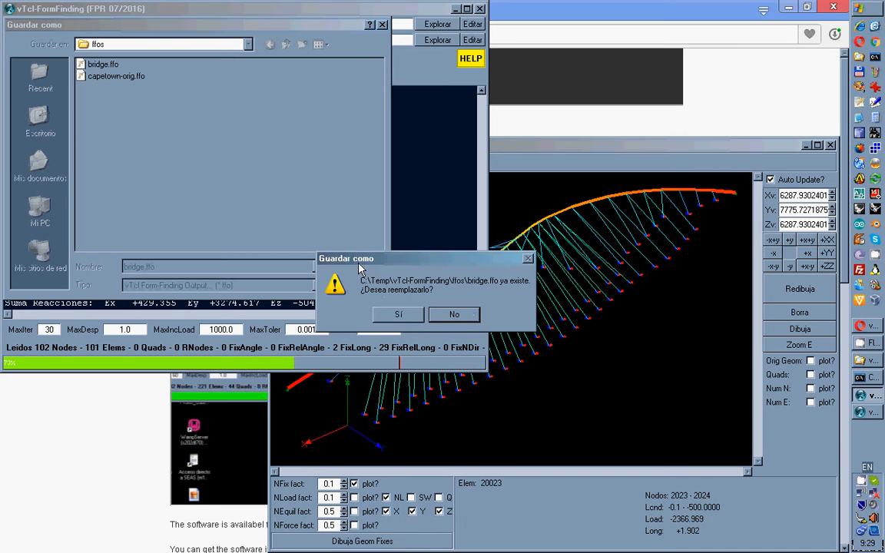
click(401, 316)
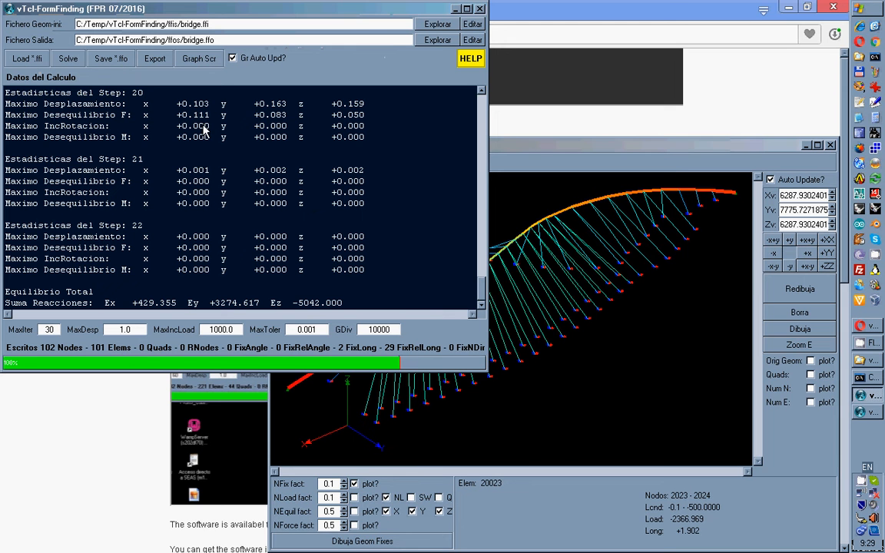
Step: Open the saved bridge.ffo file for editing and examine its node coordinates and element loads
click(472, 41)
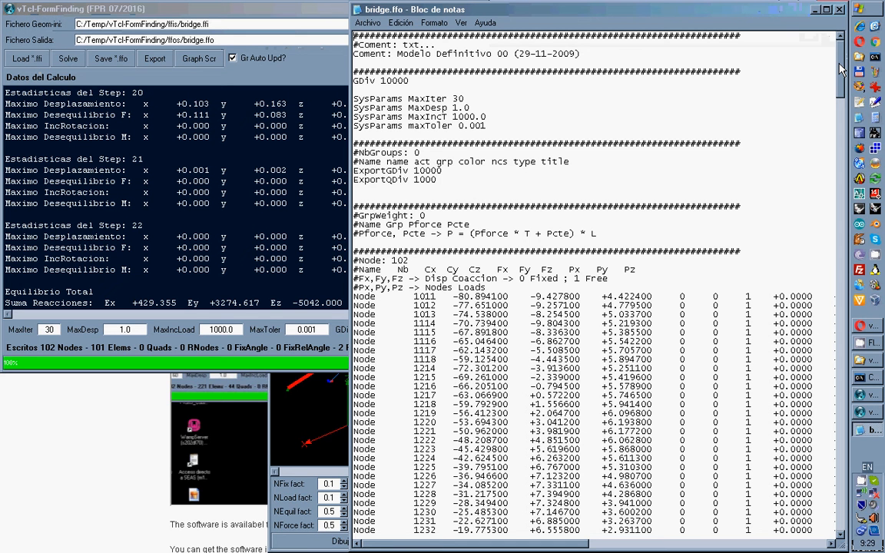
scroll(840, 69, down, 7)
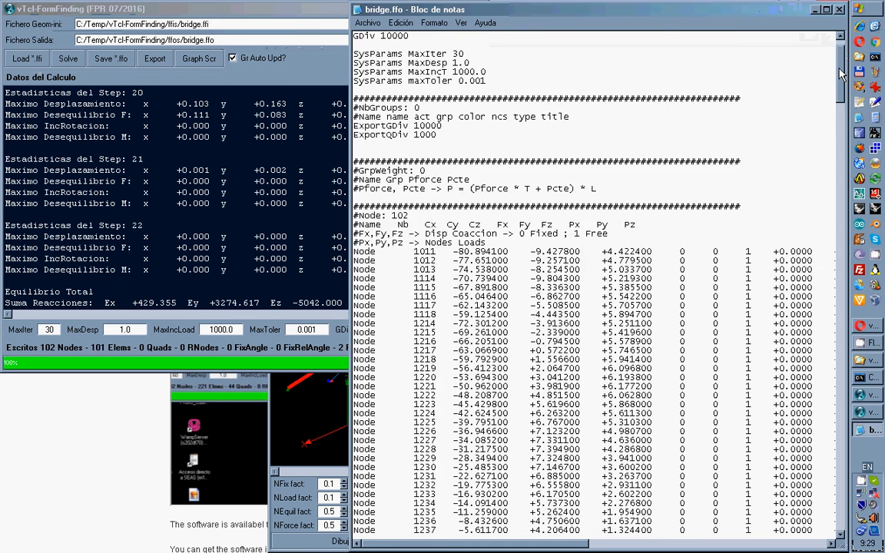
scroll(829, 77, up, 1)
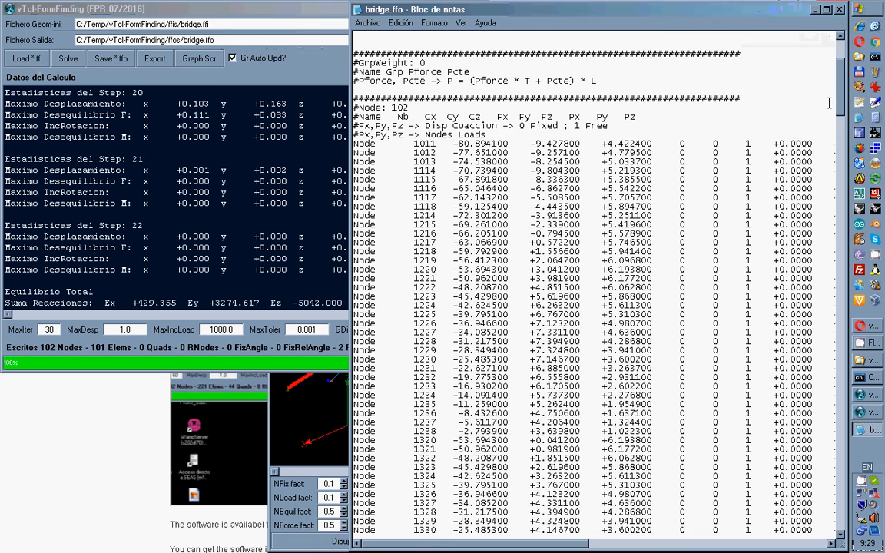
scroll(755, 90, down, 6)
drag(841, 96, 842, 222)
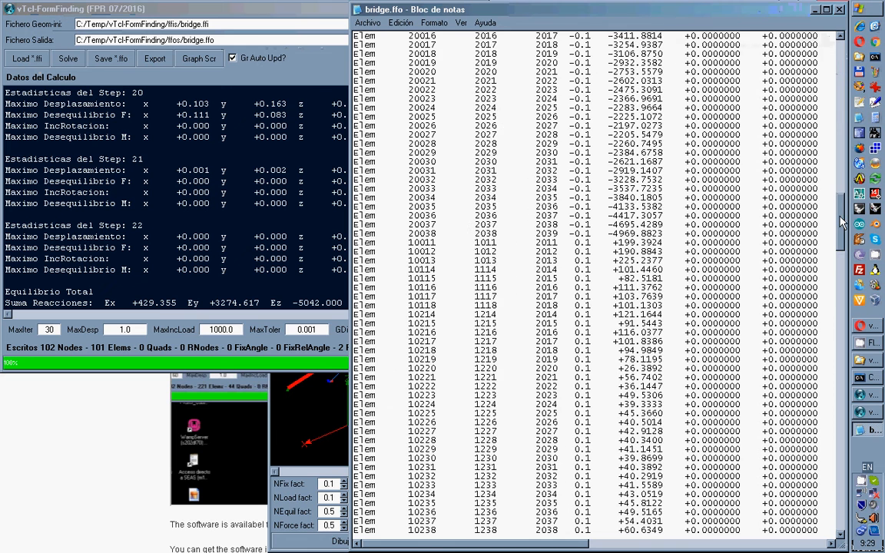
scroll(756, 175, up, 7)
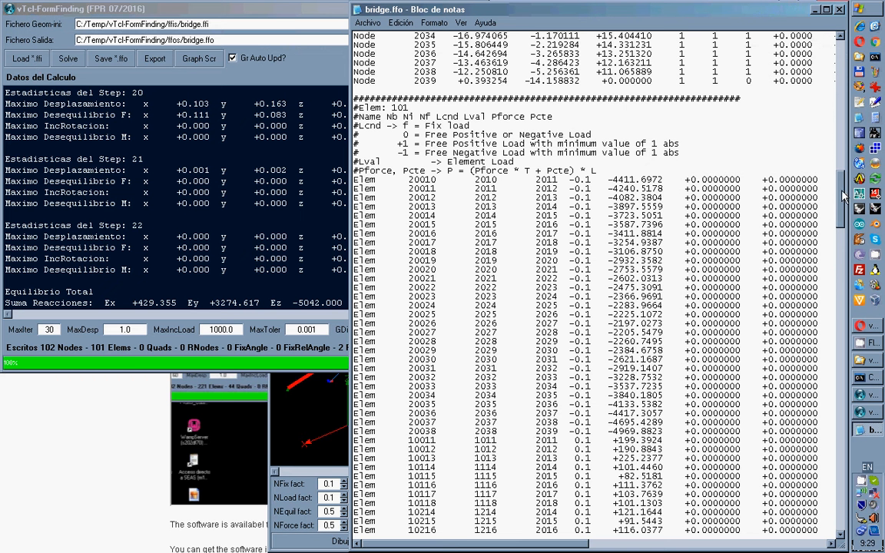
Step: Examine the FixLong, FixRelLong and FixNodePln constraints in bridge.ffo and continue to the NForce section
drag(843, 196, 838, 347)
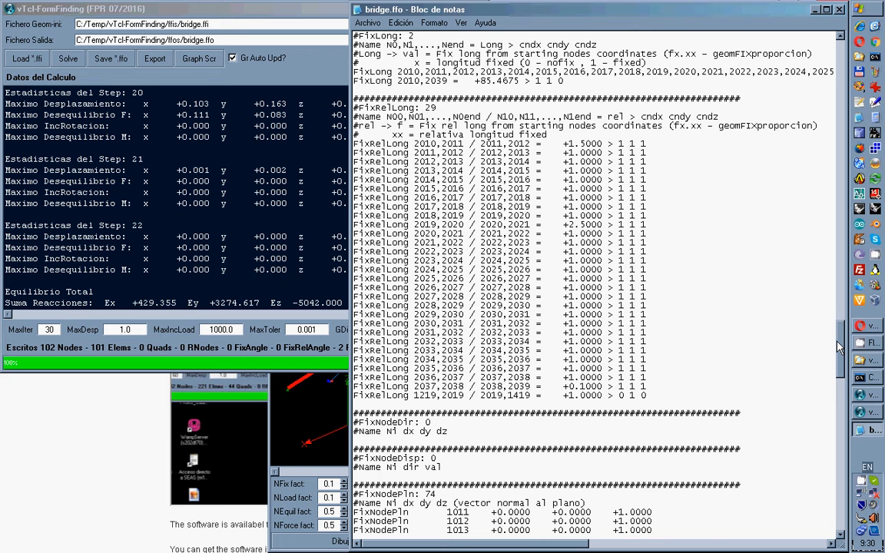
drag(838, 347, 839, 346)
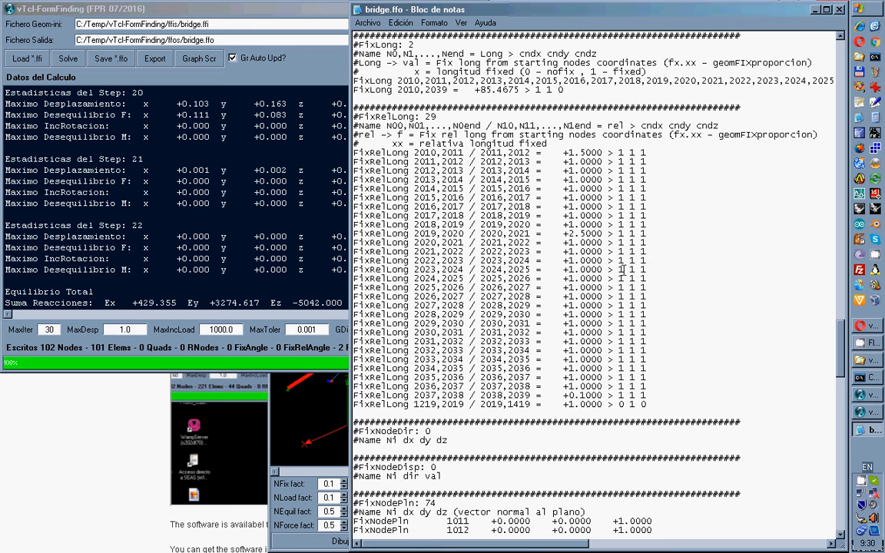
drag(841, 350, 842, 398)
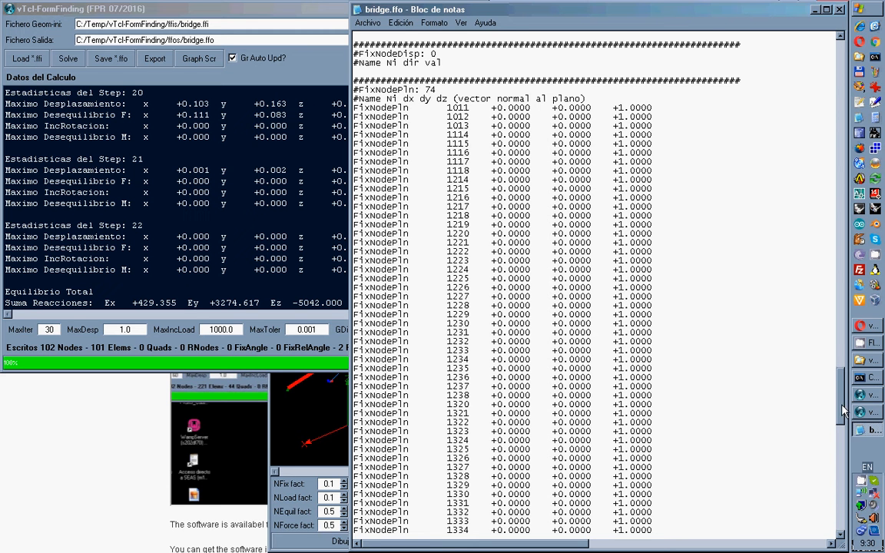
scroll(756, 364, down, 14)
drag(843, 453, 843, 516)
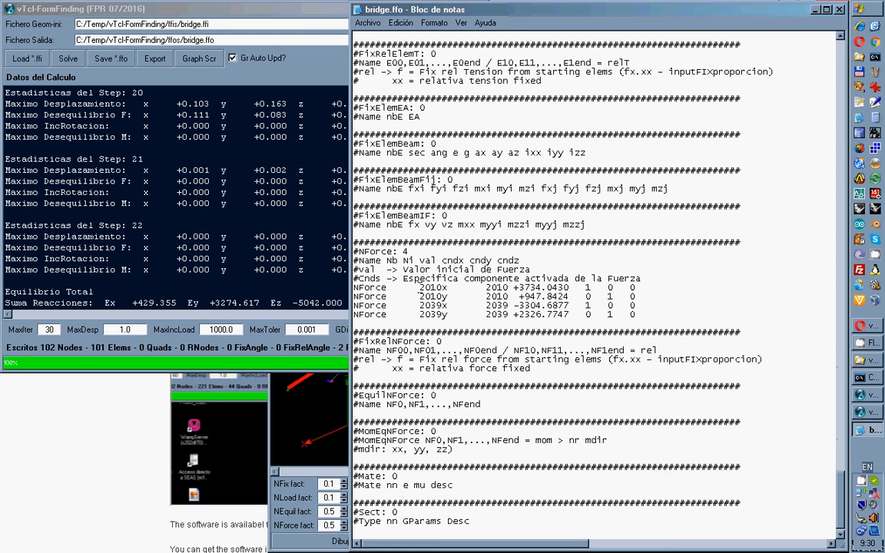
Step: Examine the NForce entries for the x and y components at node 2010, and close bridge.ffo
drag(420, 288, 445, 288)
drag(421, 296, 447, 296)
click(444, 297)
drag(443, 296, 451, 296)
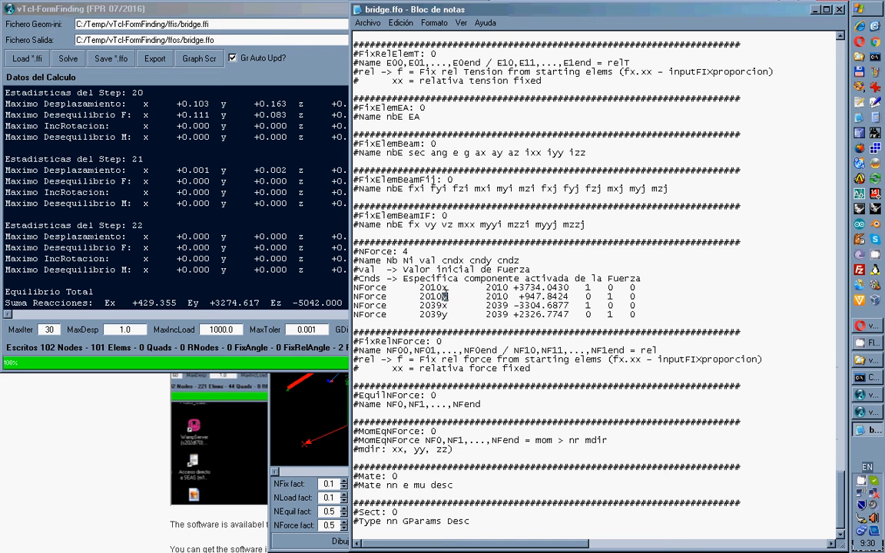
click(451, 296)
drag(842, 496, 832, 54)
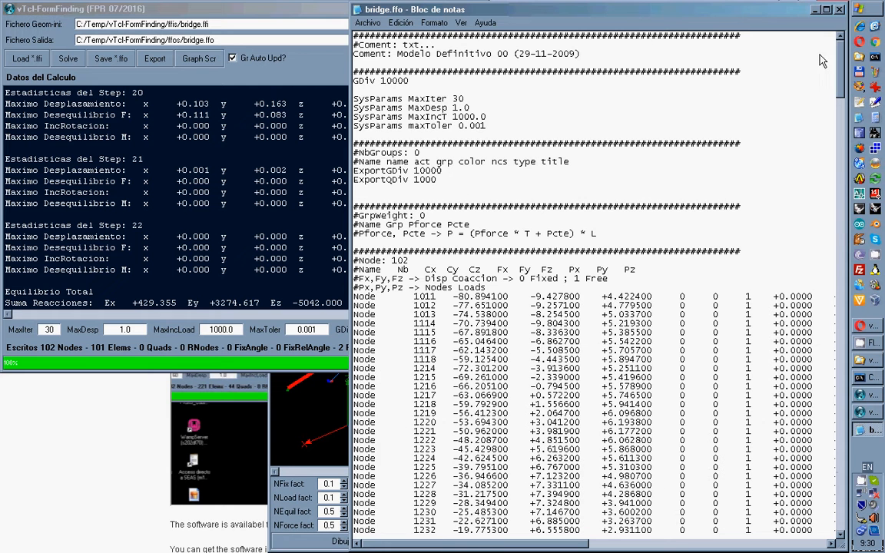
click(839, 12)
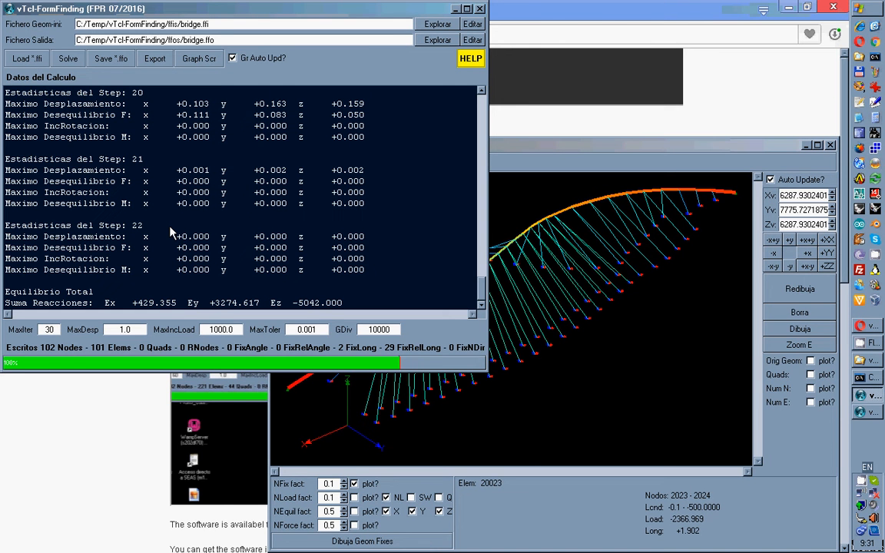
Step: Open the export window, evaluate the model's element groups, and move the window partly clear of the main one
click(153, 60)
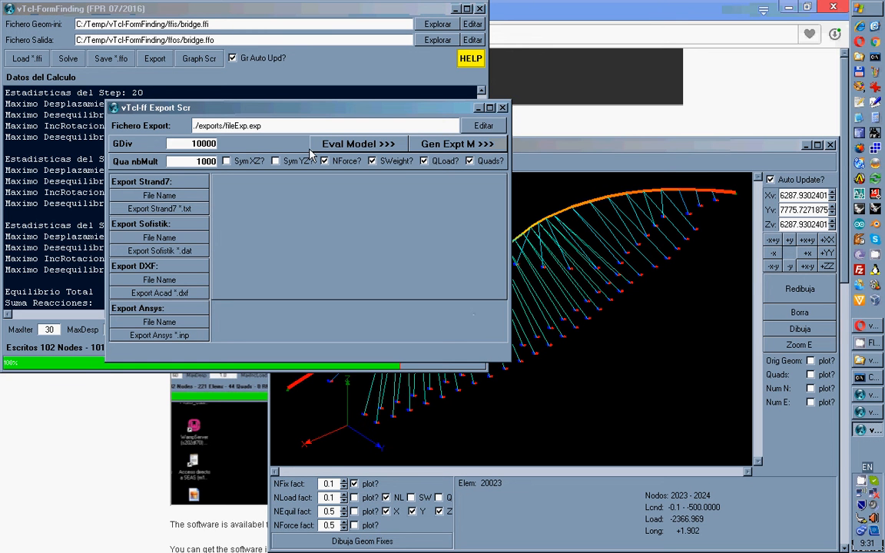
click(358, 144)
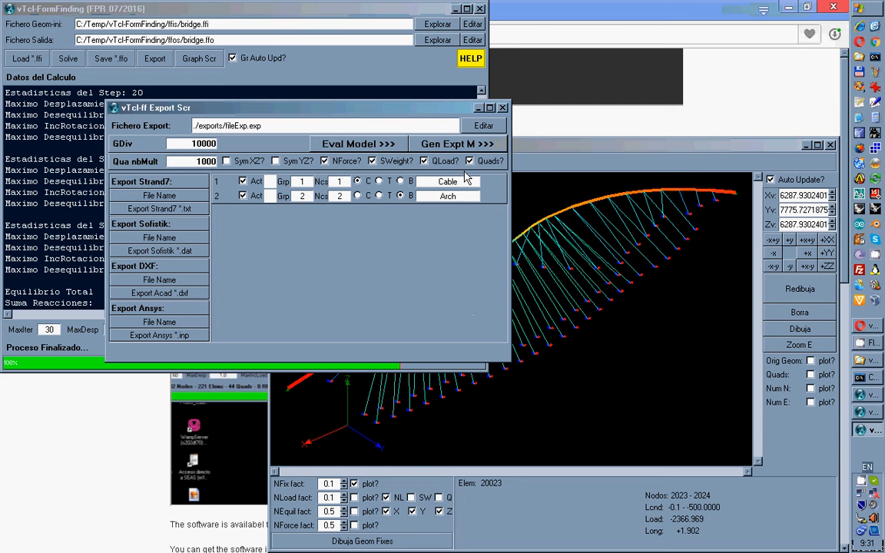
drag(443, 112, 542, 89)
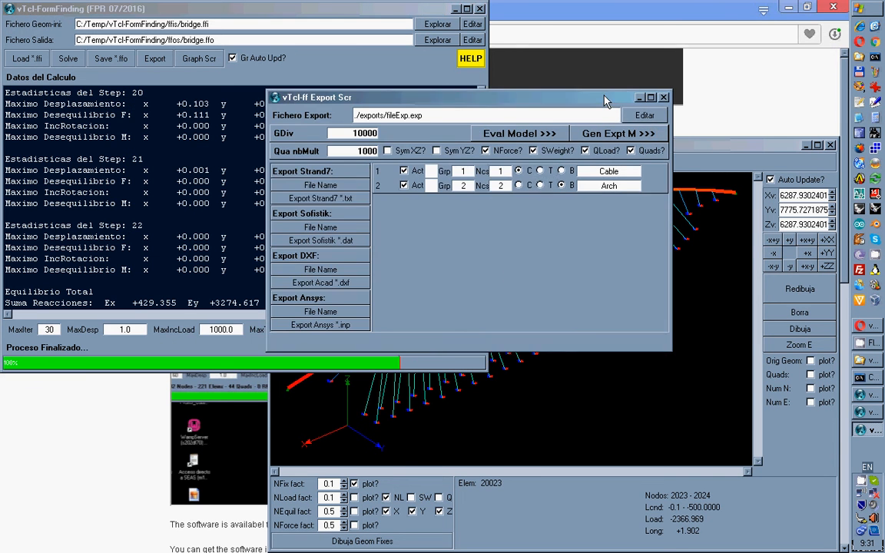
Step: Open the bridge.ffi input file for editing and examine its ExportGDiv and GDiv group-division settings
click(472, 24)
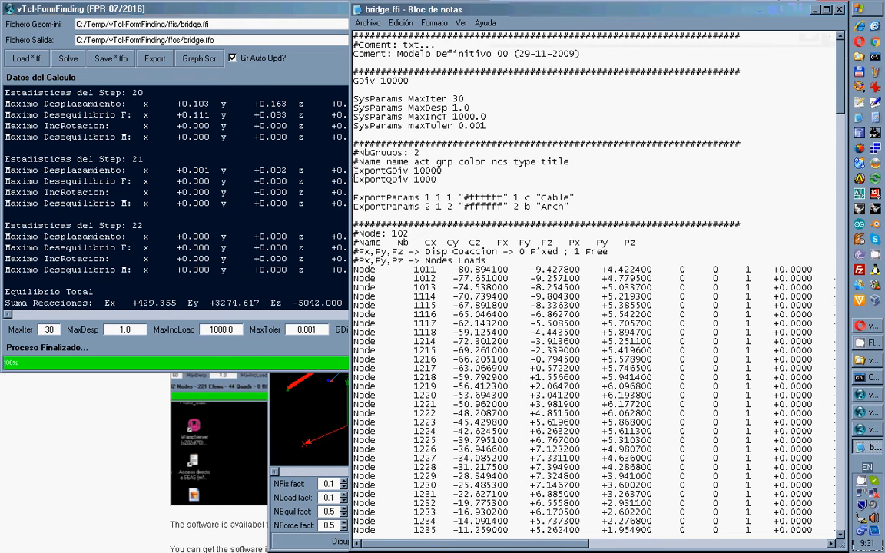
drag(354, 170, 444, 170)
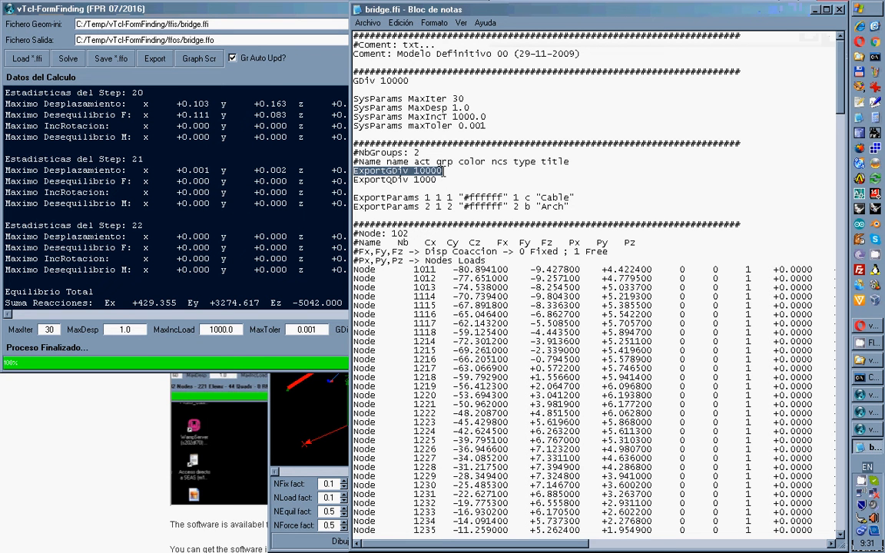
click(442, 170)
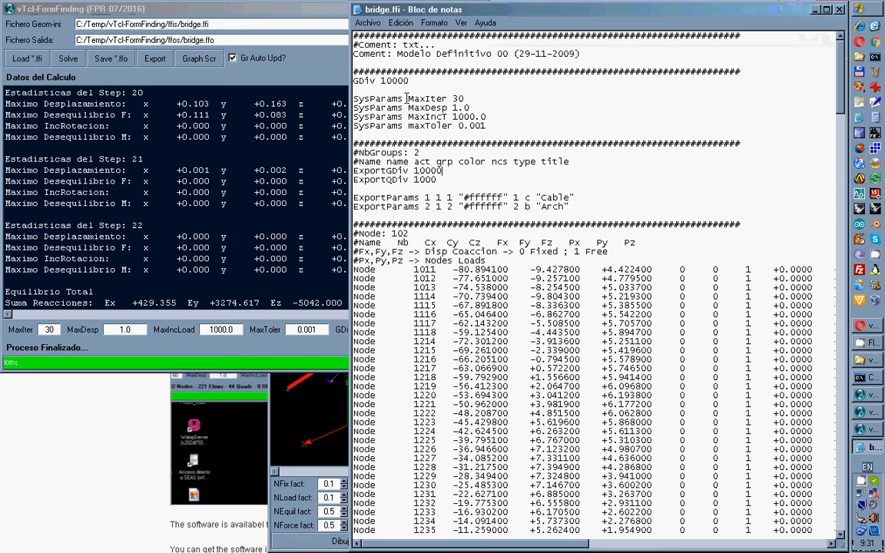
drag(354, 81, 412, 82)
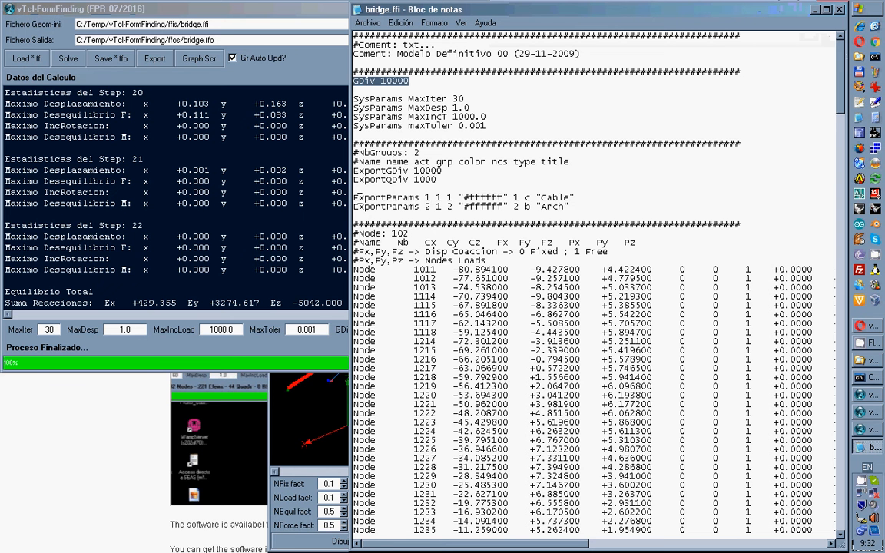
Step: Examine the colour and type codes in the ExportParams lines for the Cable and Arch groups, and close bridge.ffi
drag(354, 198, 579, 198)
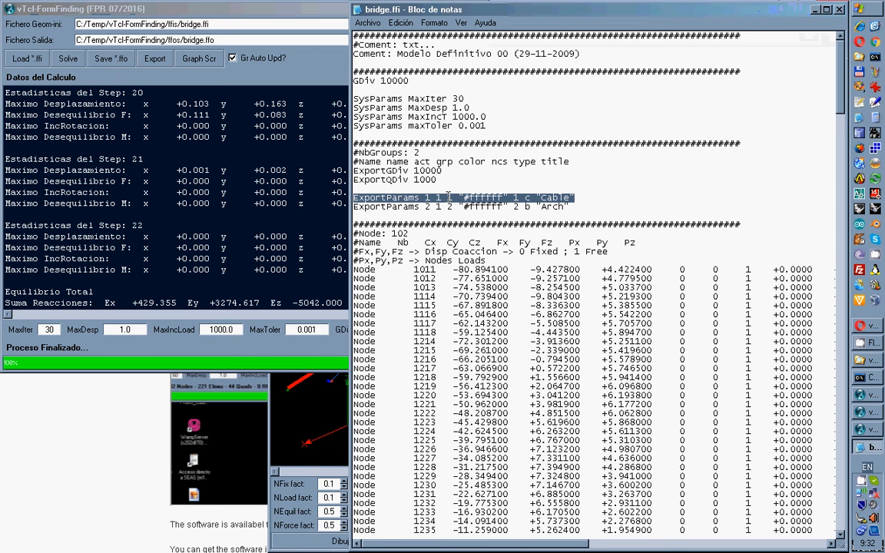
click(458, 198)
drag(459, 198, 505, 195)
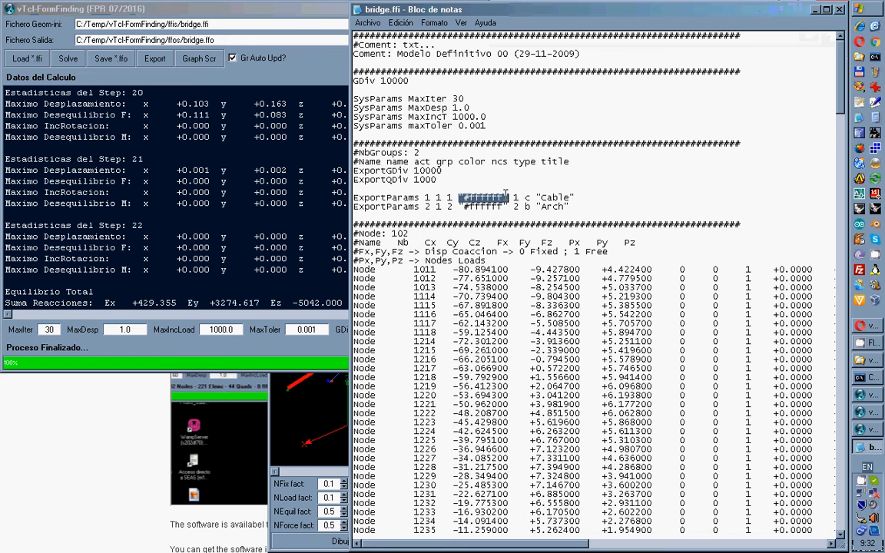
click(527, 197)
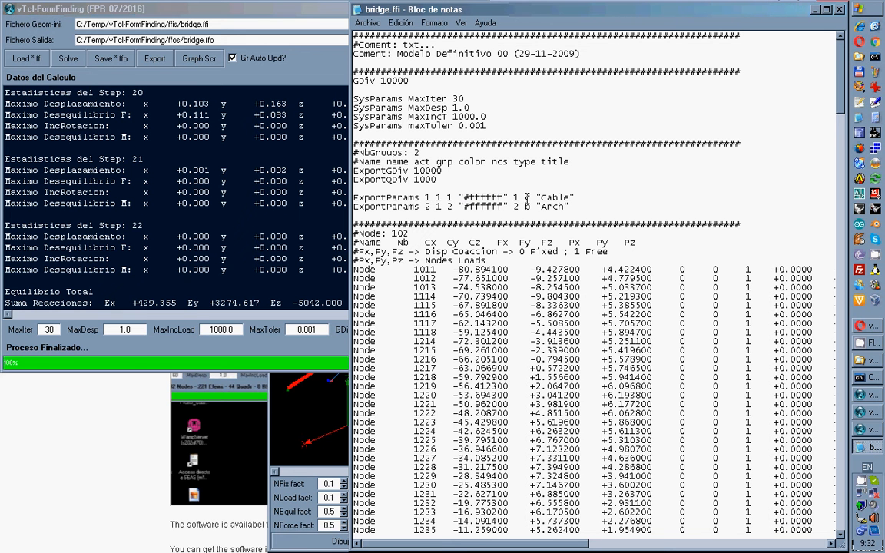
double_click(527, 198)
double_click(527, 206)
click(840, 10)
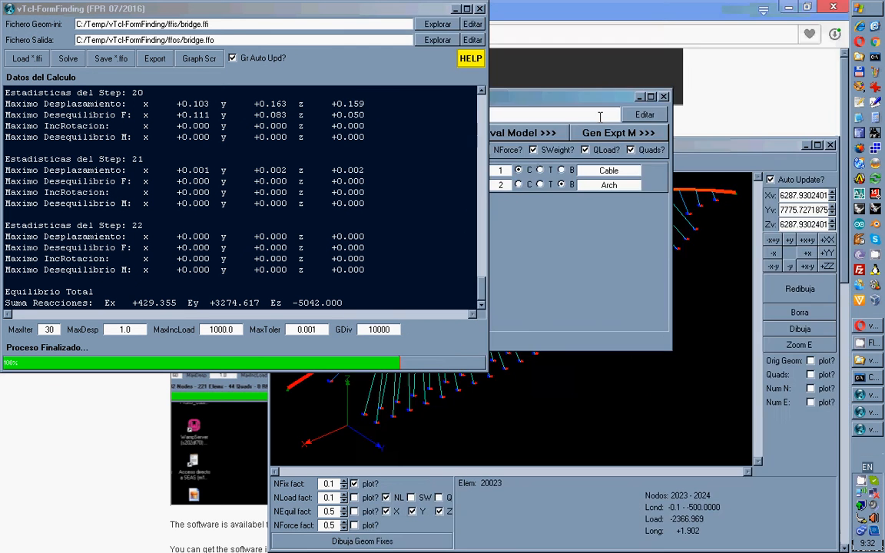
Step: Return to the export window and review the group and symmetry options (Sym XZ, Sym YZ)
click(532, 97)
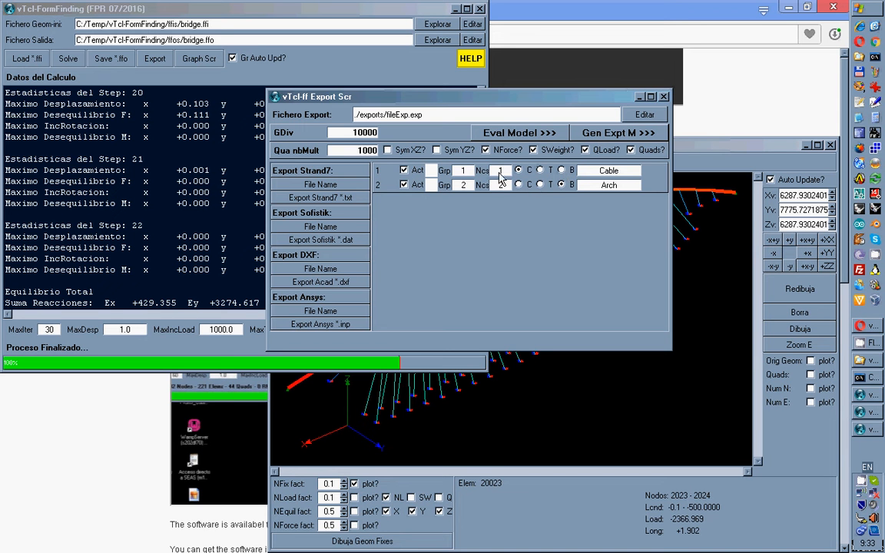
click(414, 154)
click(436, 149)
click(387, 149)
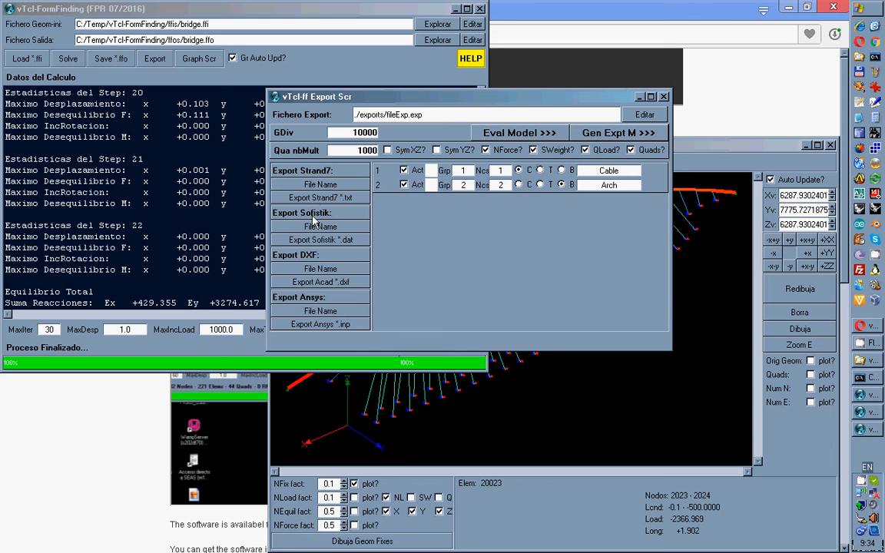
Step: Export the model for AutoCAD as bridge.dxf in the exports folder, replacing the existing file
click(322, 271)
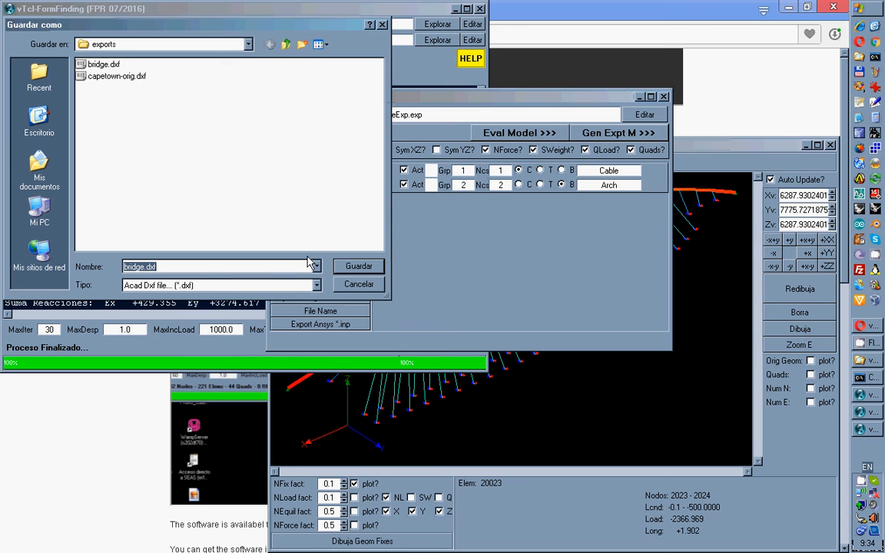
click(360, 268)
click(398, 314)
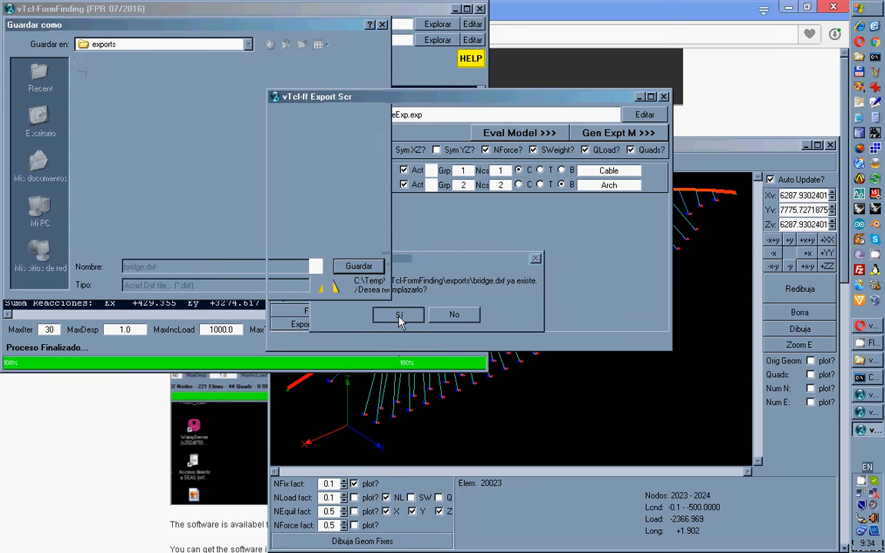
click(329, 282)
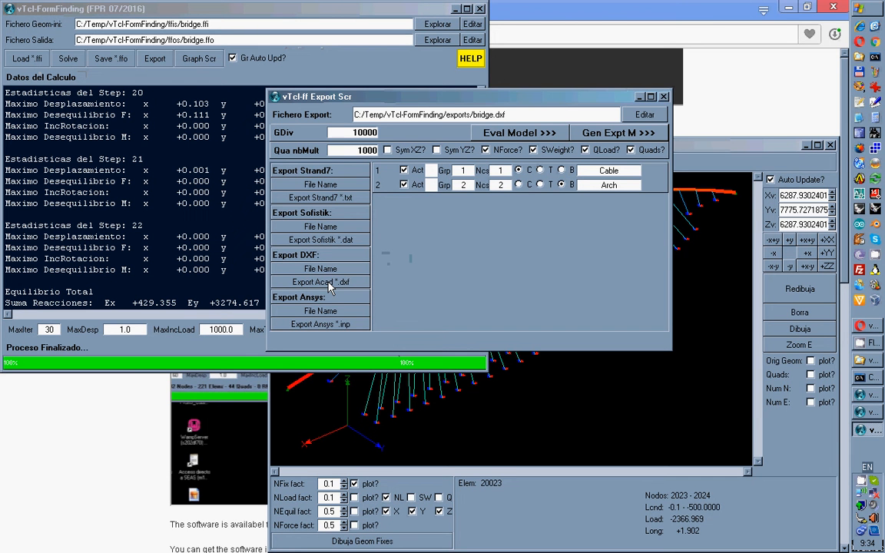
Step: Export the model for Sofistik as bridge.dat in the exports folder, replacing the existing file
click(326, 228)
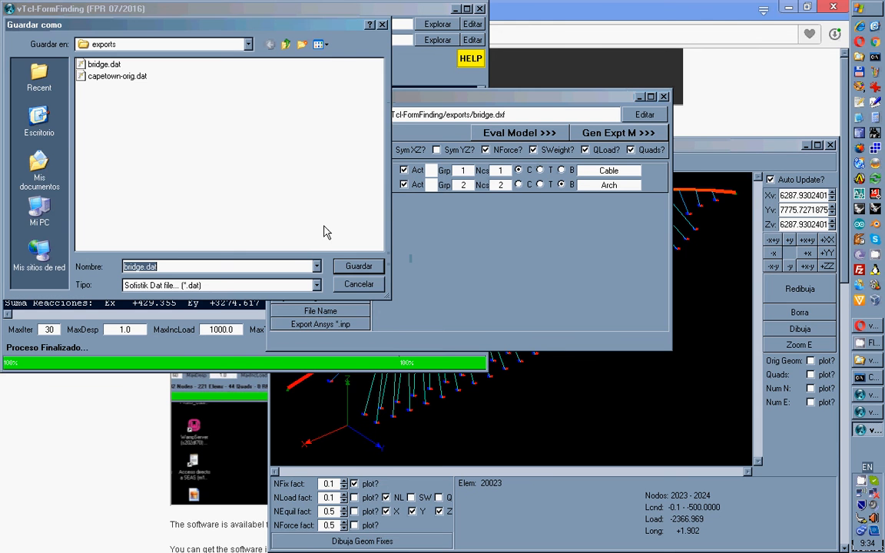
click(357, 265)
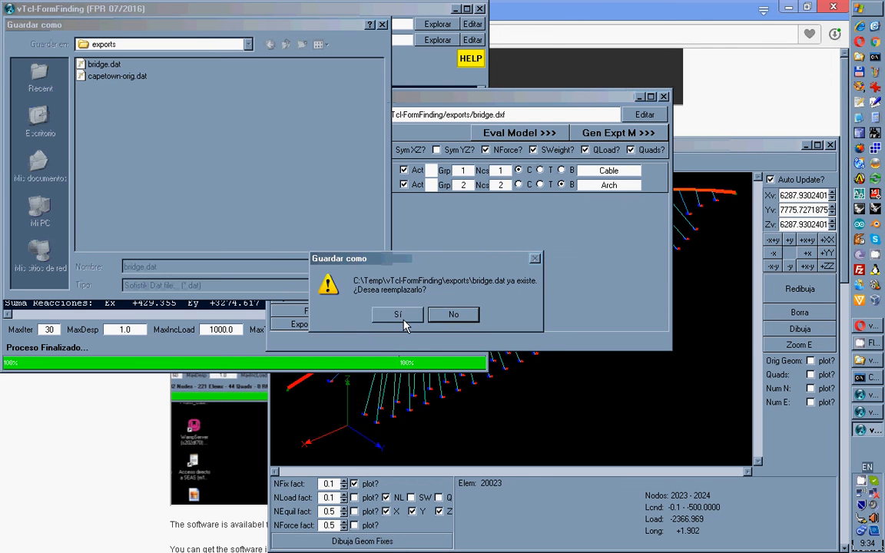
click(398, 315)
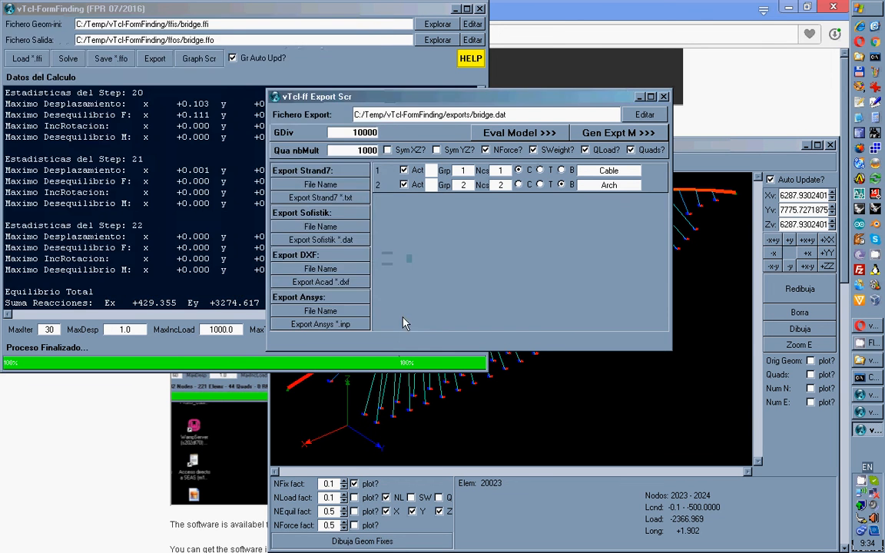
click(333, 241)
Step: Close vTcl-FormFinding and open bridge.dxf from the exports folder in AutoCAD
click(479, 10)
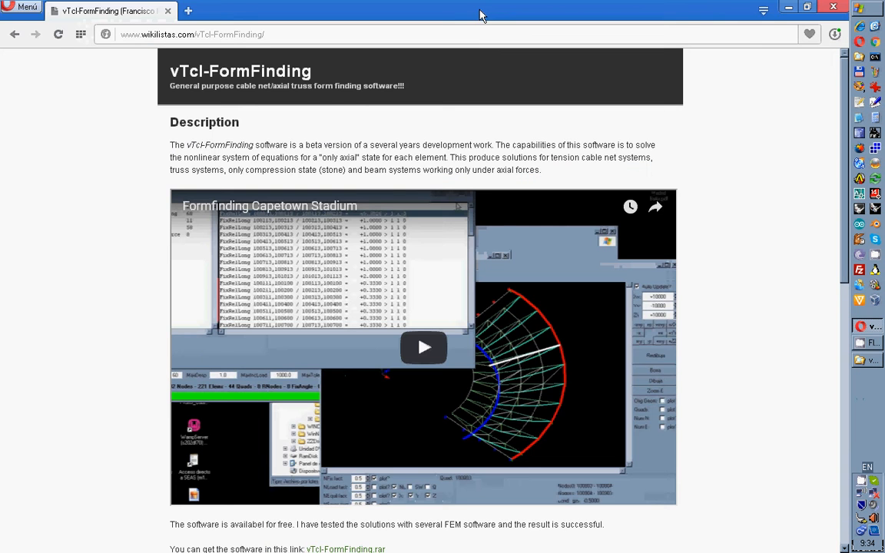
click(870, 360)
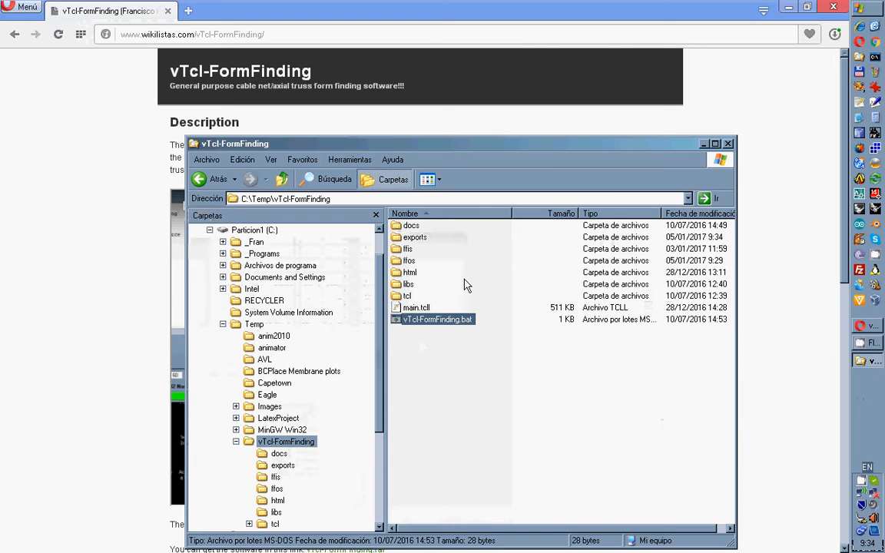
double_click(415, 237)
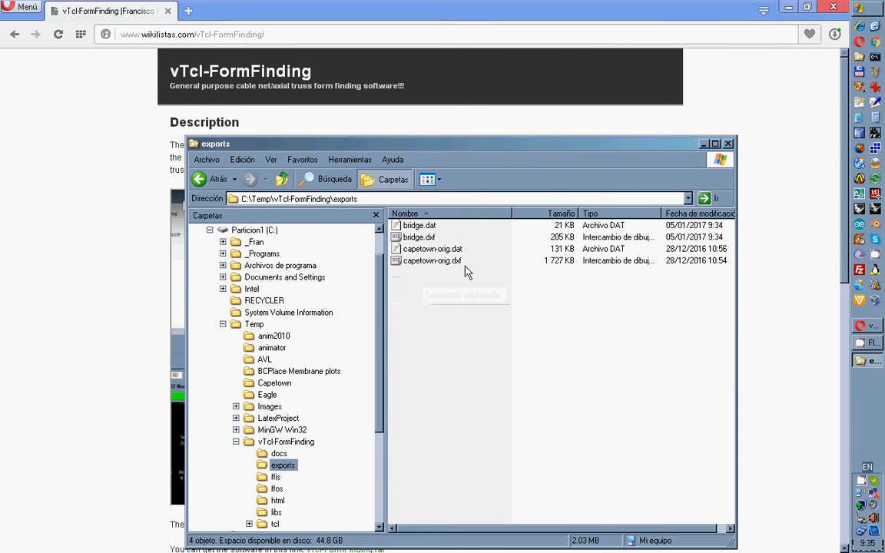
click(421, 240)
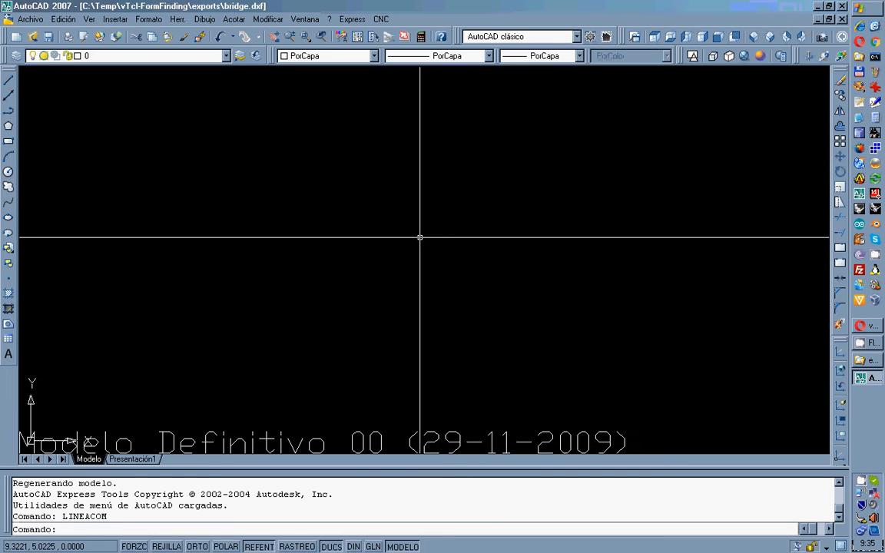
Step: Show the bridge in an isometric view and freeze the Comment, ElemsN, NodesN and NodesP layers
click(754, 36)
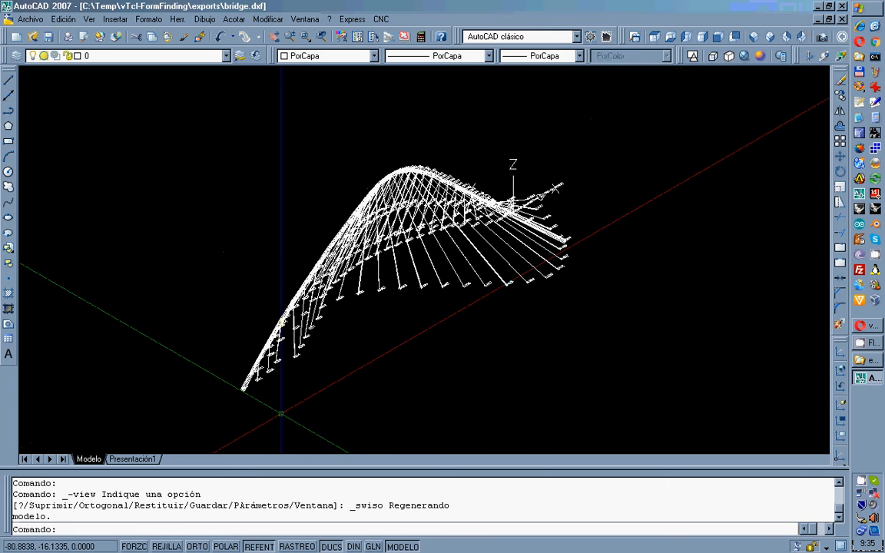
click(227, 57)
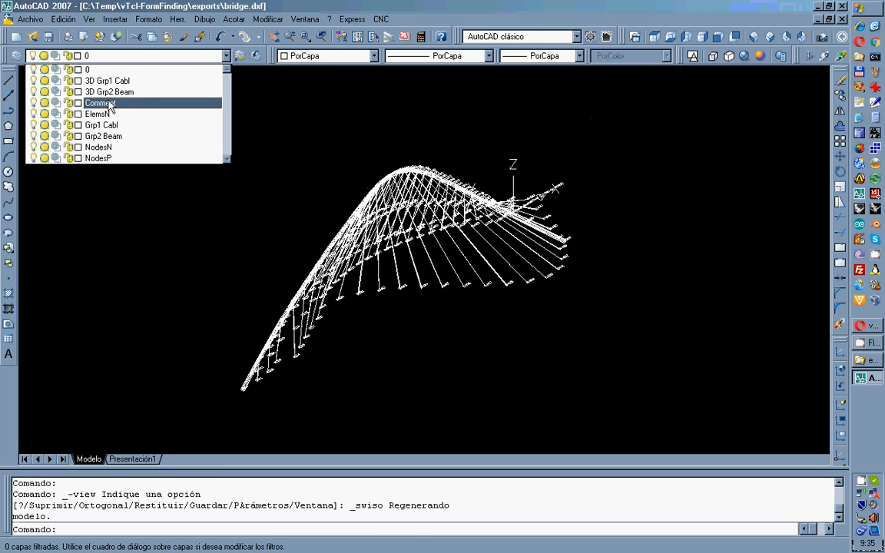
click(45, 115)
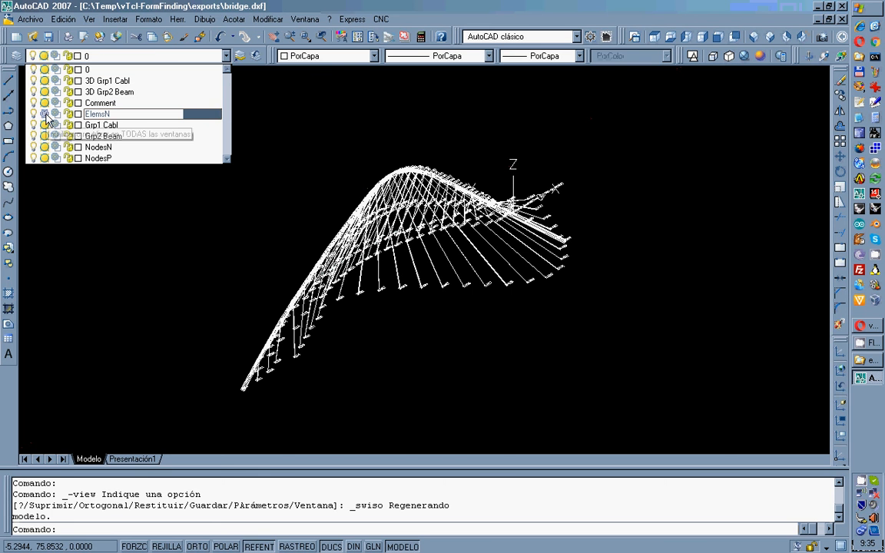
click(46, 103)
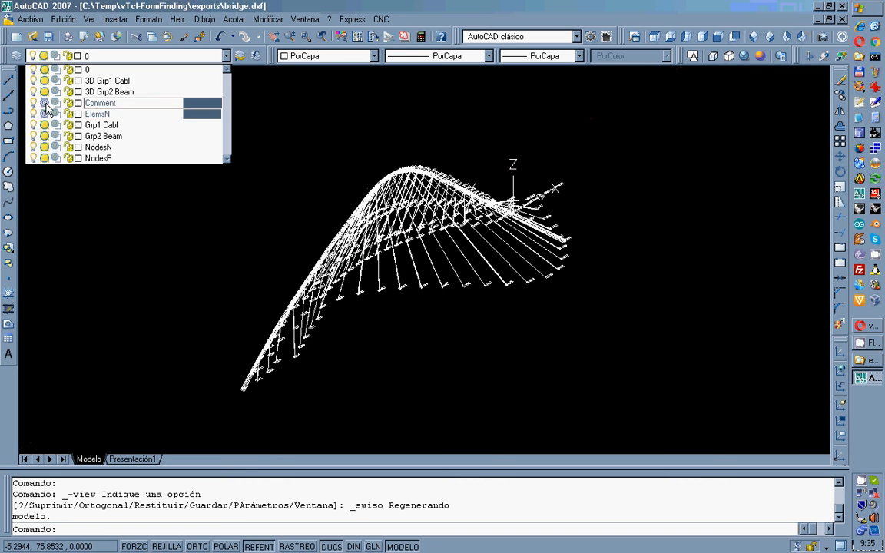
click(45, 146)
click(90, 222)
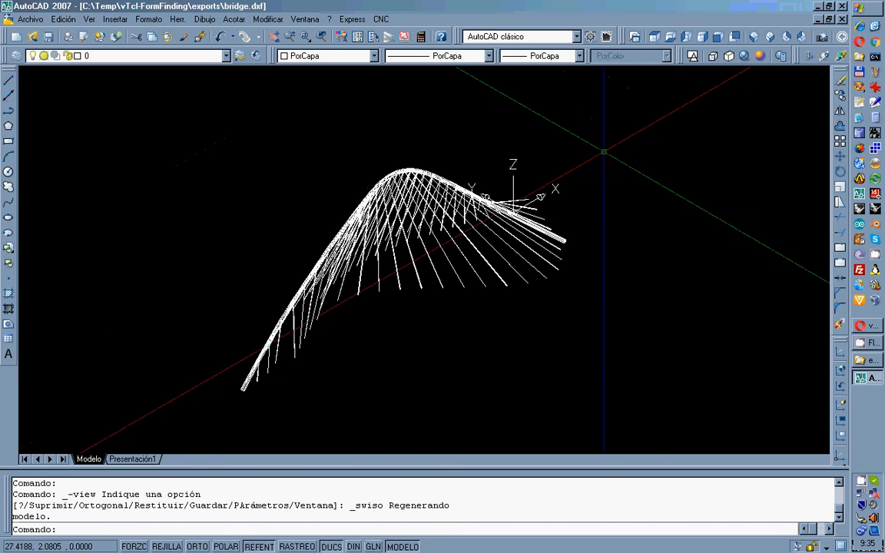
Step: Shade the model with the Conceptual visual style and orbit around the arch and cables to inspect them up close
key(z)
key(Return)
click(376, 159)
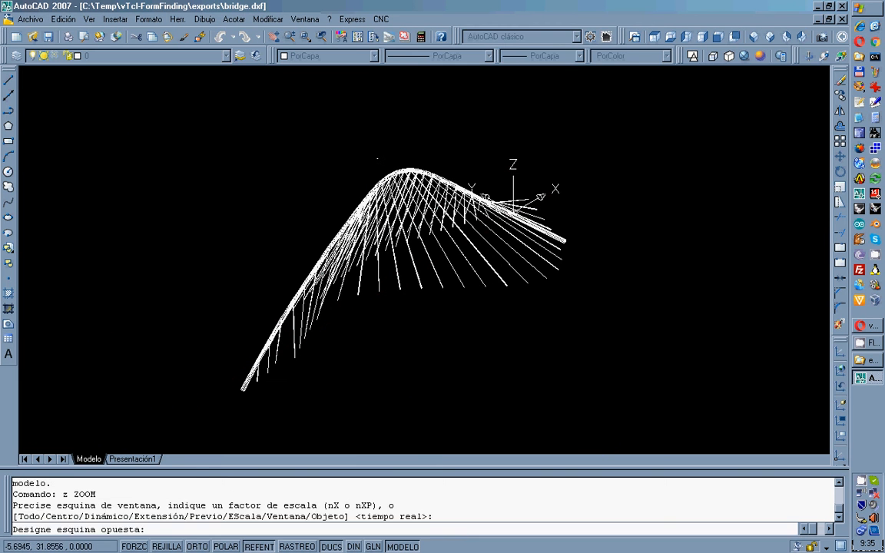
click(578, 263)
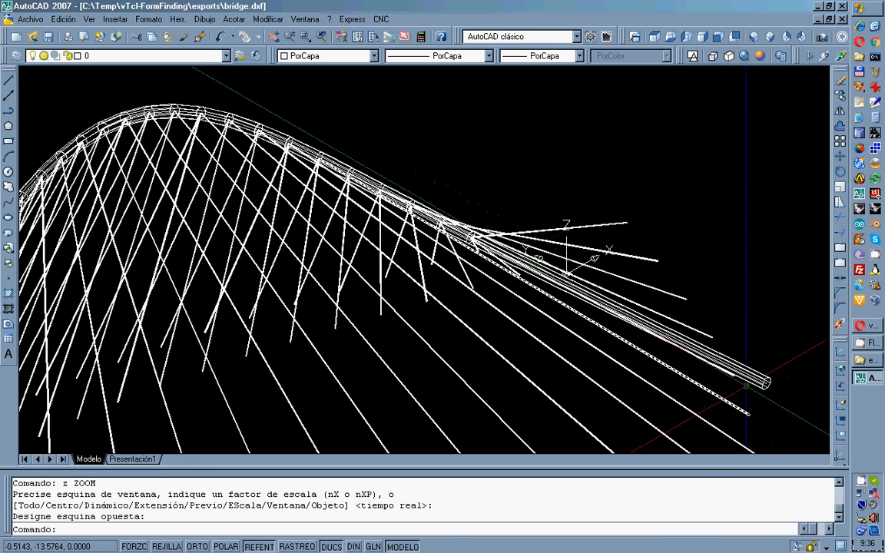
click(759, 57)
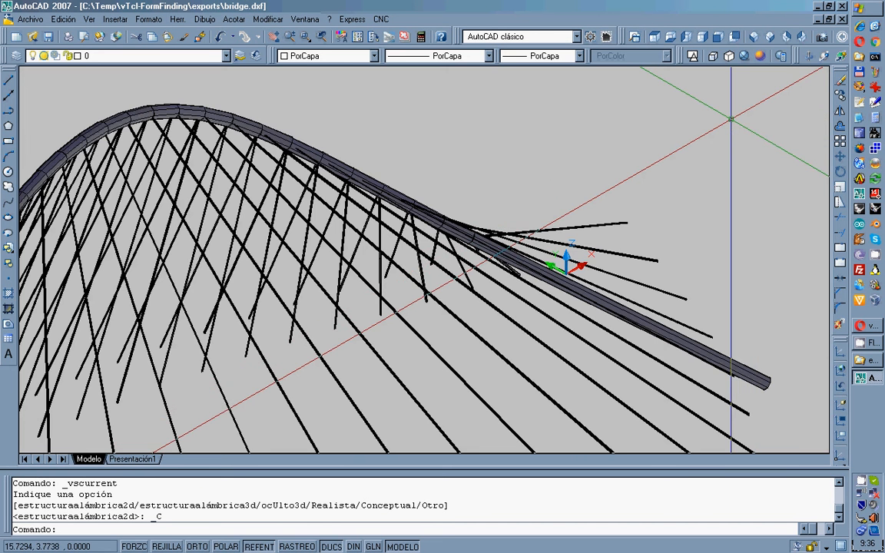
click(808, 55)
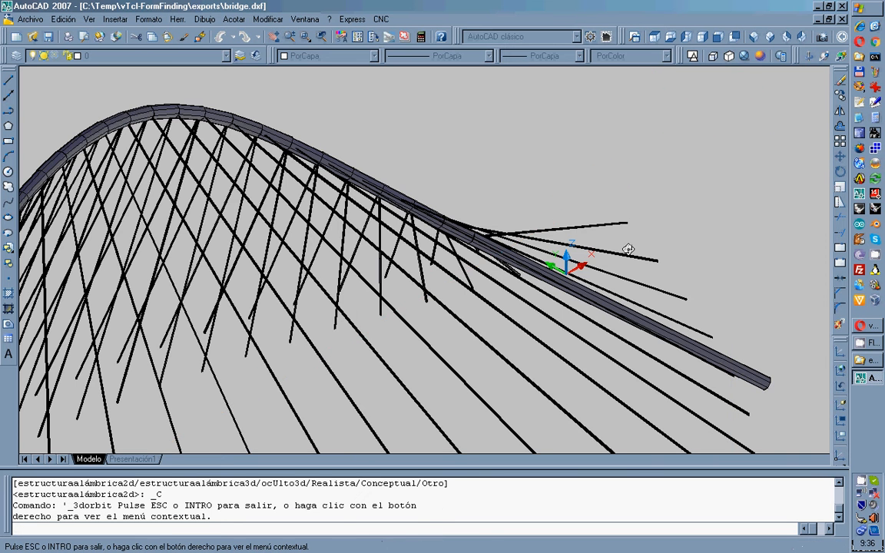
drag(625, 252, 336, 204)
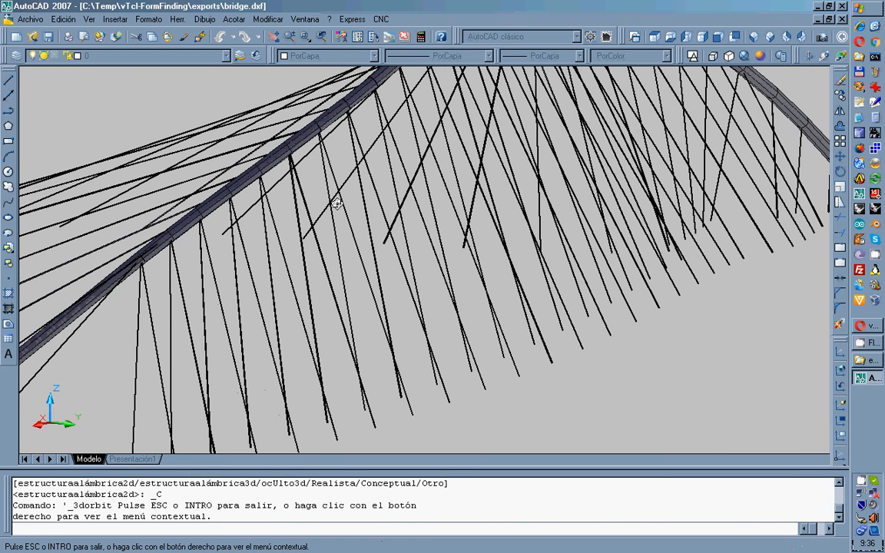
mouse_move(337, 203)
mouse_down()
mouse_move(391, 174)
mouse_move(433, 188)
mouse_move(342, 190)
mouse_up()
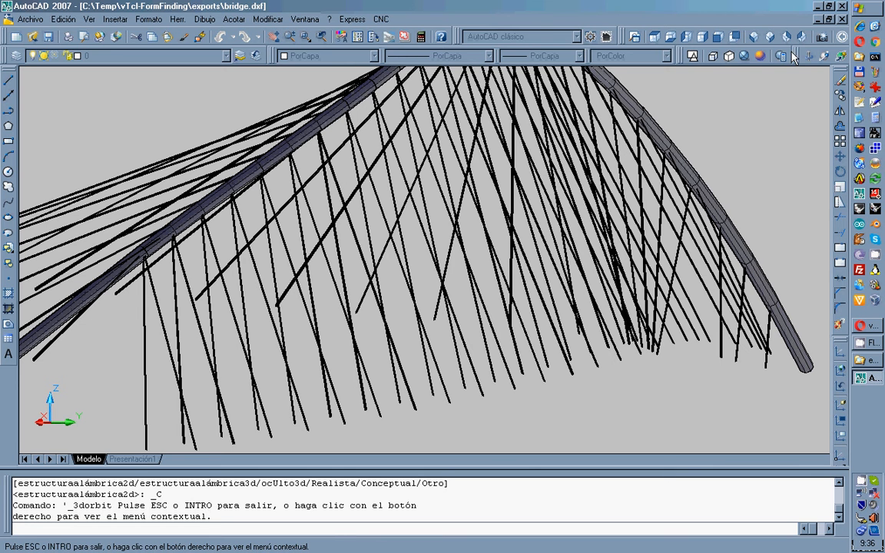
right_click(692, 111)
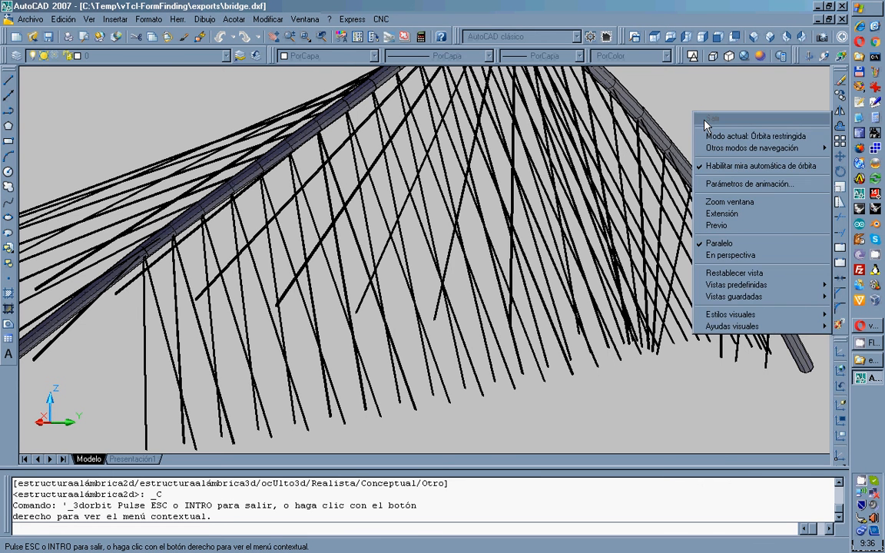
click(705, 116)
Step: Freeze the 3D Grp1 Cabl and 3D Grp2 Beam layers to view only the line geometry of the cables and arch
click(226, 56)
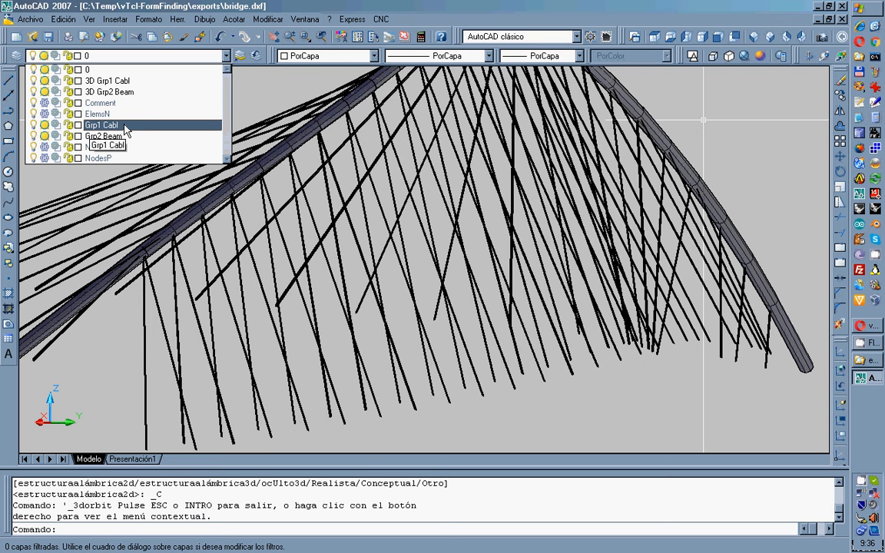
click(44, 80)
click(44, 91)
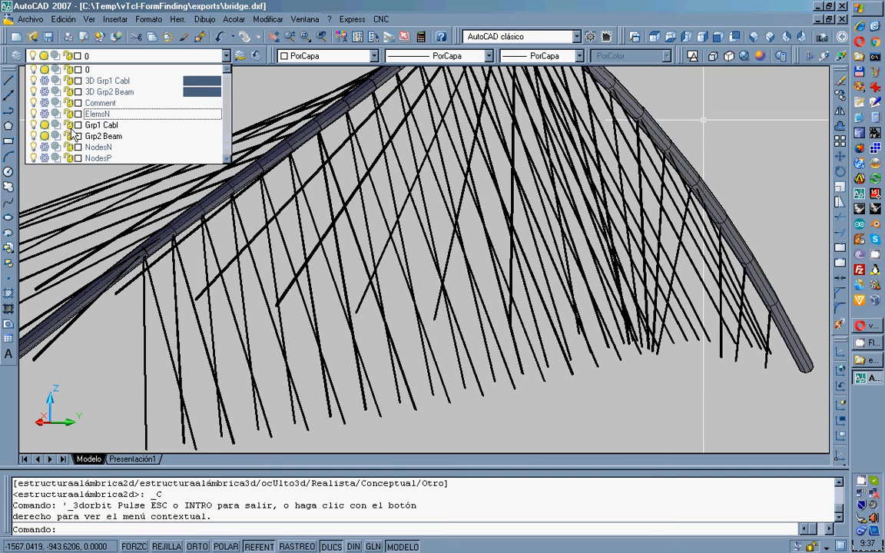
click(250, 102)
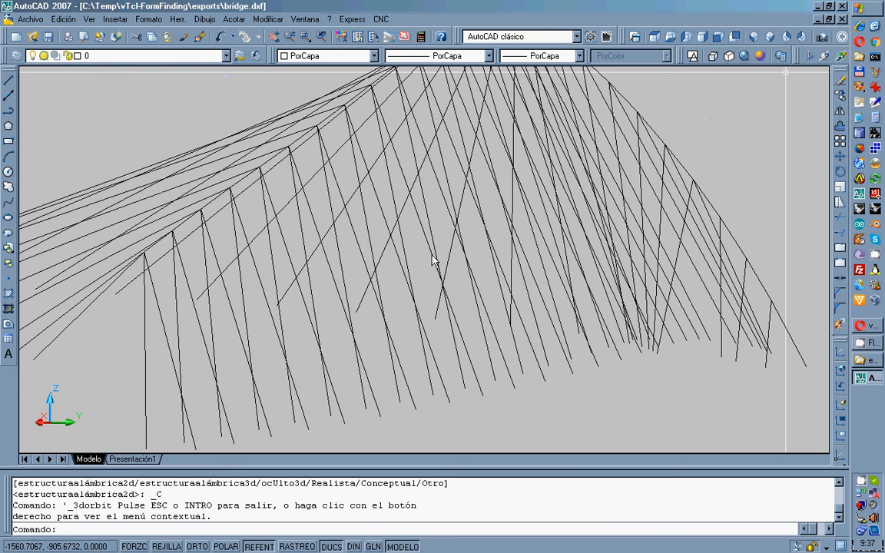
Step: Close AutoCAD without saving bridge.dxf and open bridge.dat from the exports folder in the SOFiSTiK 2014 Text Editor
key(ctrl+q)
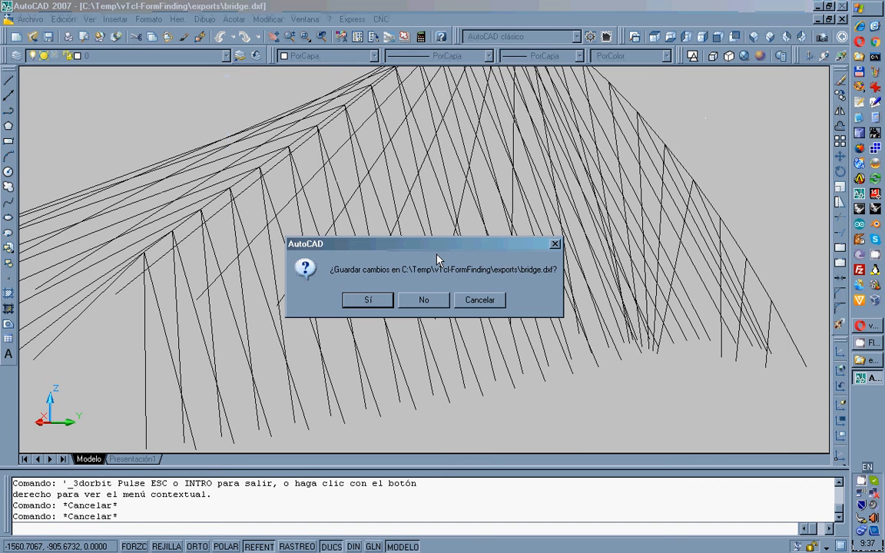
click(437, 300)
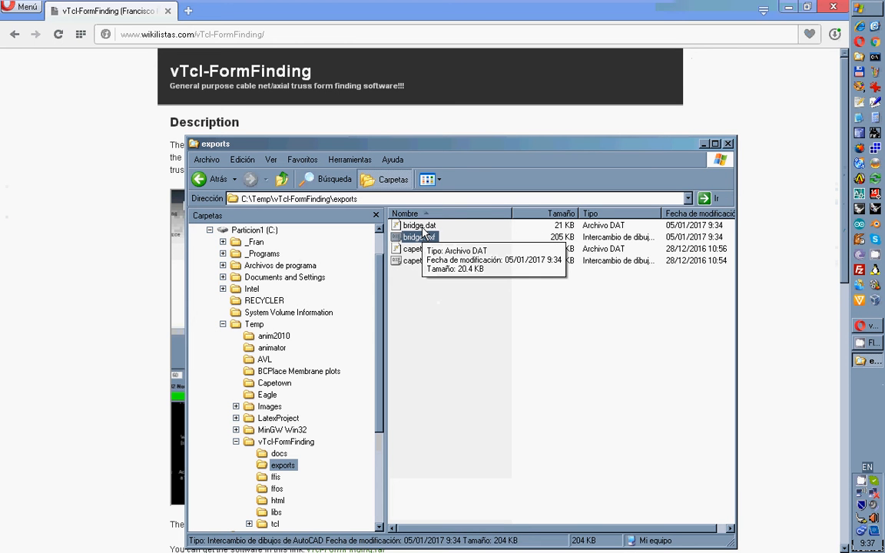
click(421, 225)
right_click(421, 227)
mouse_move(460, 247)
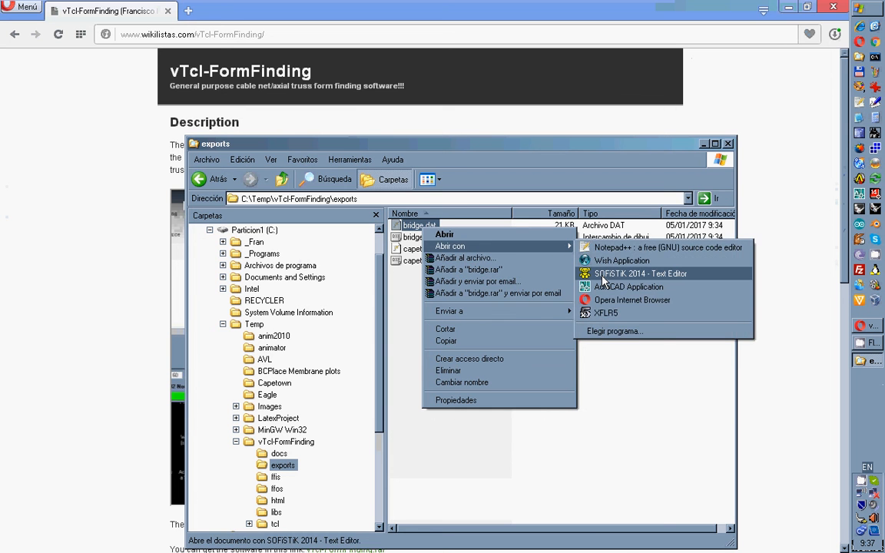
click(606, 273)
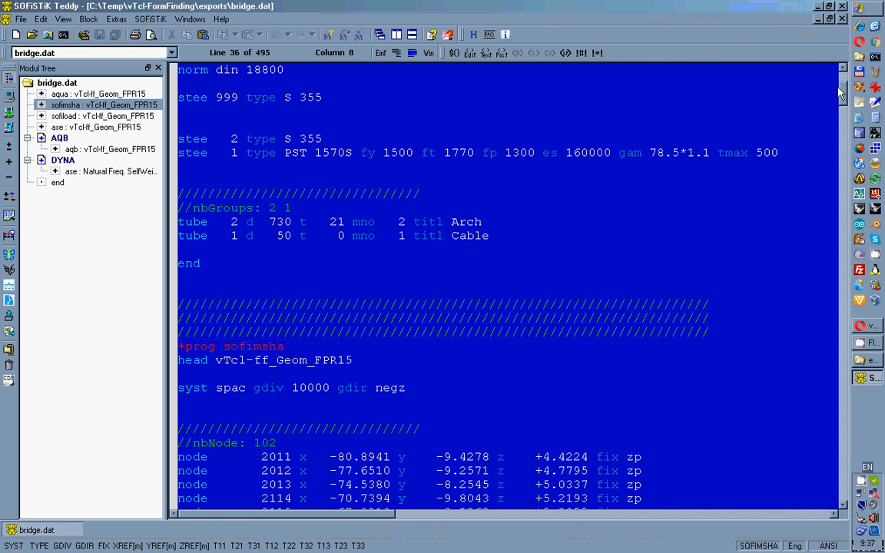
Step: Review the aqua block with the steel materials and tube sections, and calculate that module alone
drag(842, 94, 843, 84)
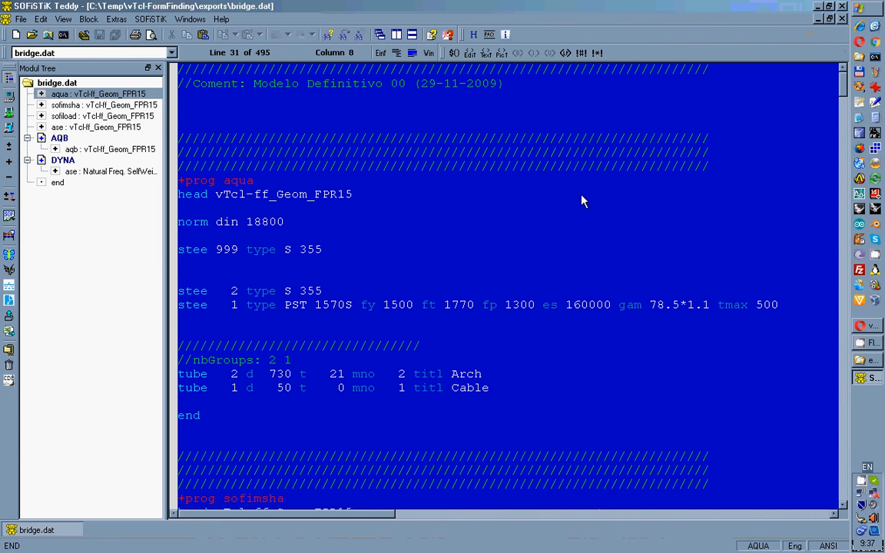
click(285, 268)
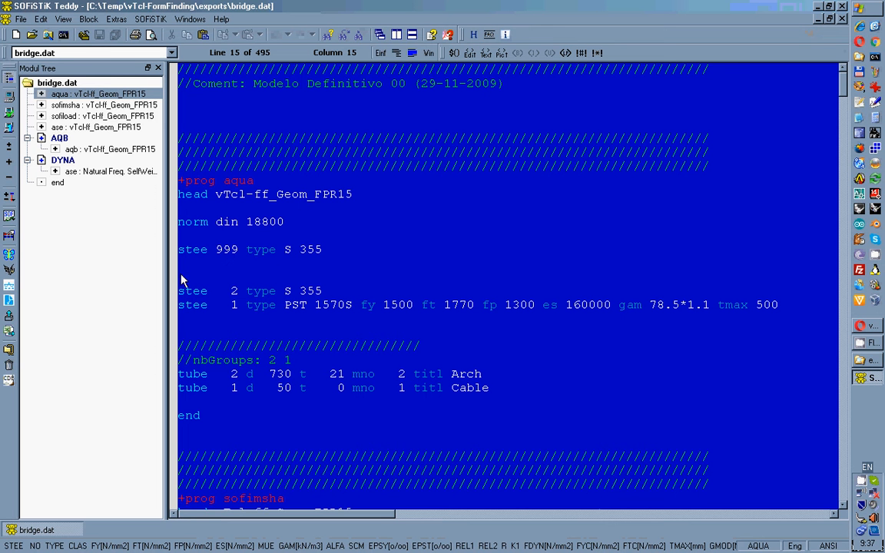
click(9, 129)
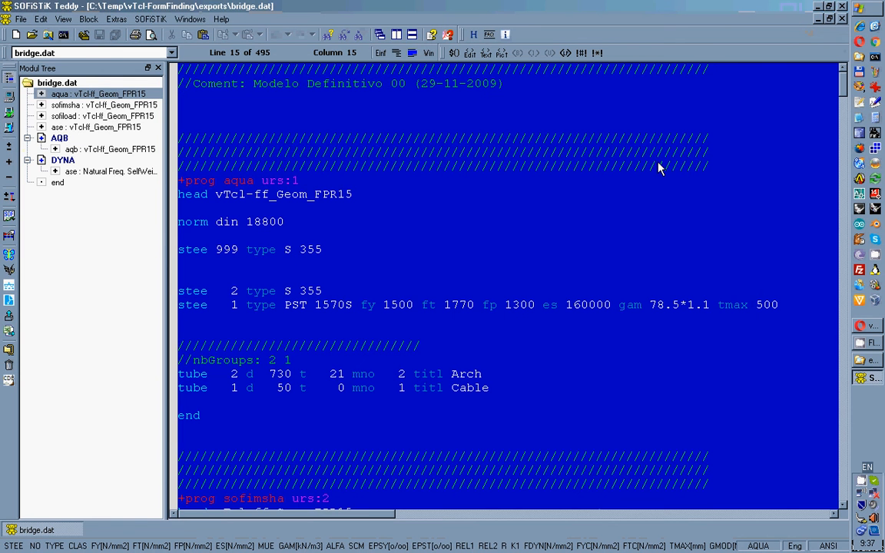
Step: Calculate the sofimsha module, which holds the node and system definitions, on its own
drag(844, 86, 845, 109)
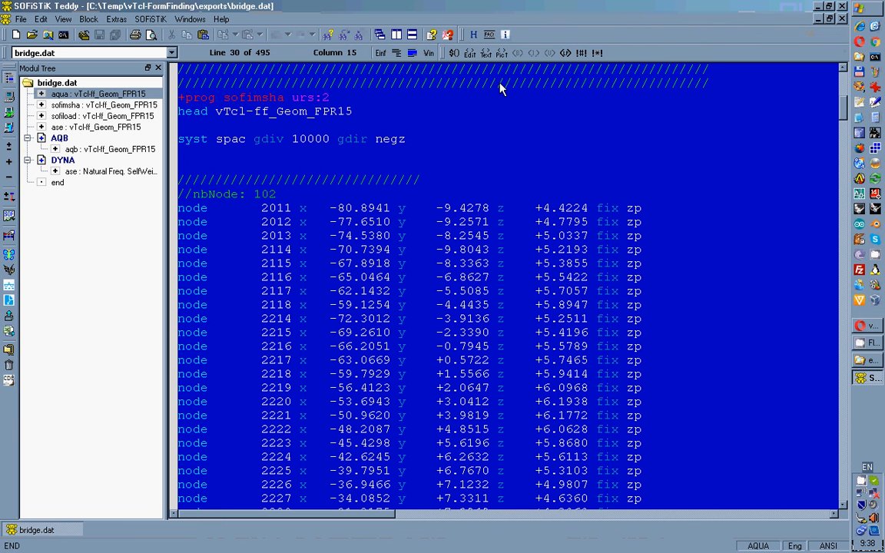
click(192, 164)
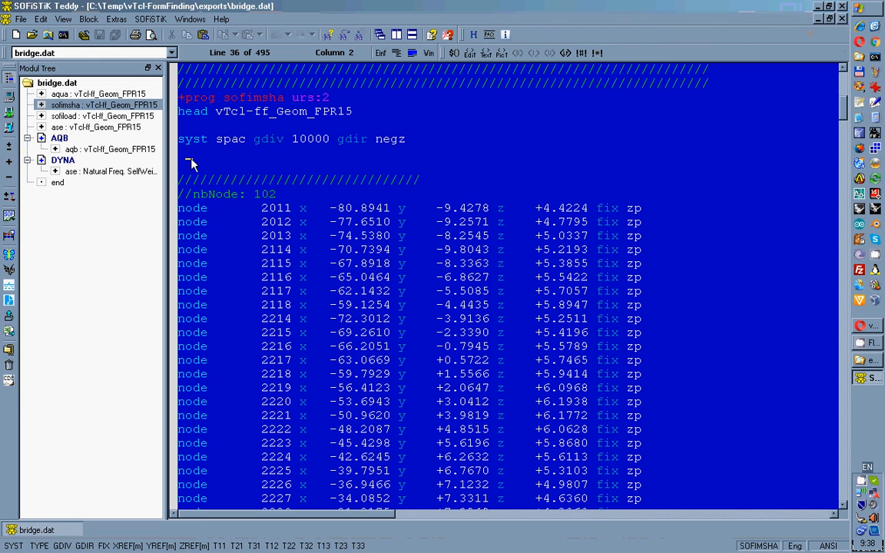
click(9, 129)
Step: Inspect the bridge in SOFiSTiK Animator by orbiting it and querying the beam element at the arch's end, and close Animator
click(10, 235)
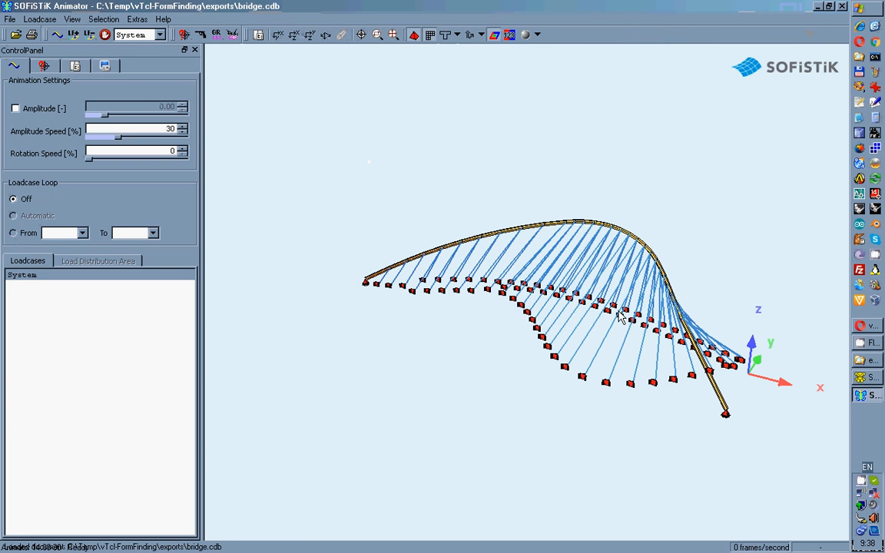
drag(603, 315, 502, 302)
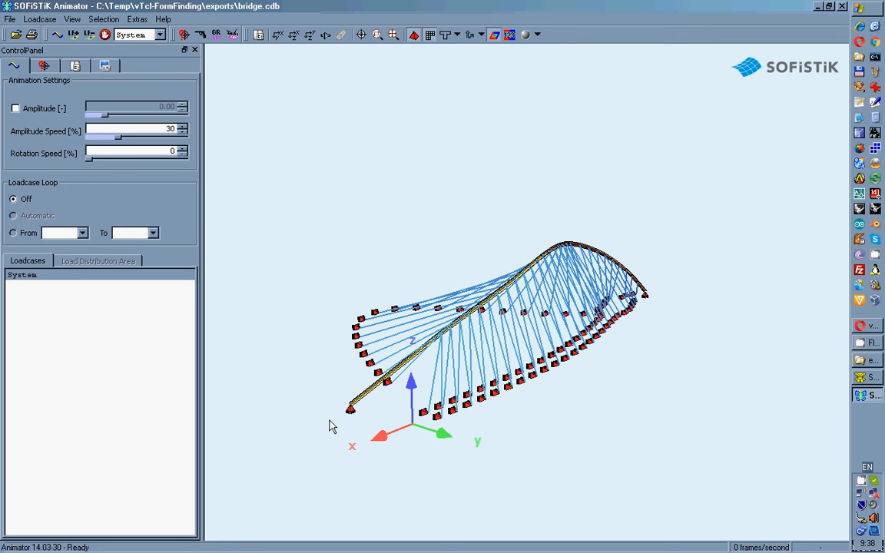
click(367, 401)
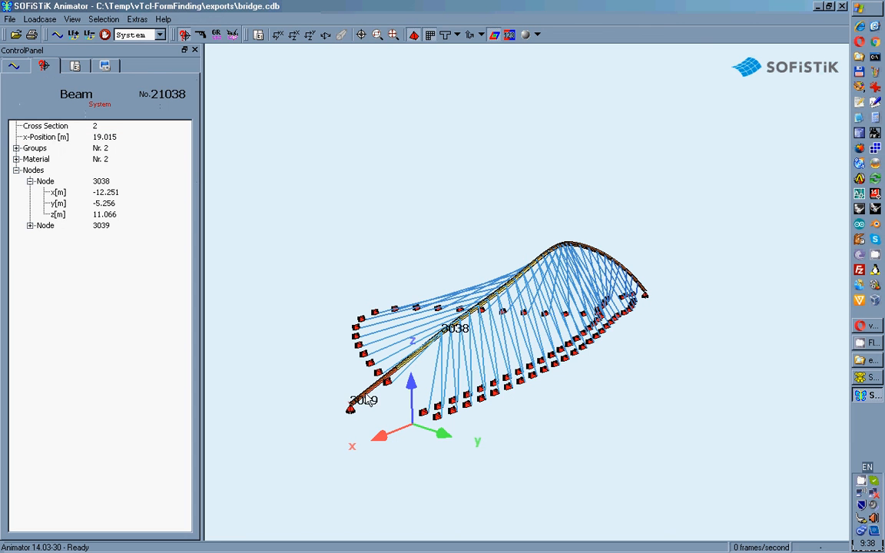
mouse_move(369, 404)
click(840, 7)
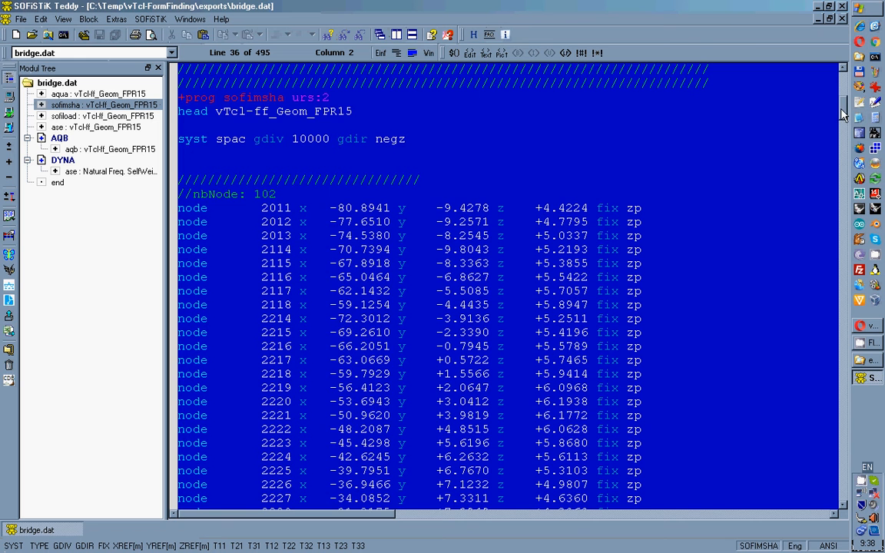
Step: Review the ase analysis block and the nodal loads of the sofiload module near the end of bridge.dat
drag(842, 112, 850, 445)
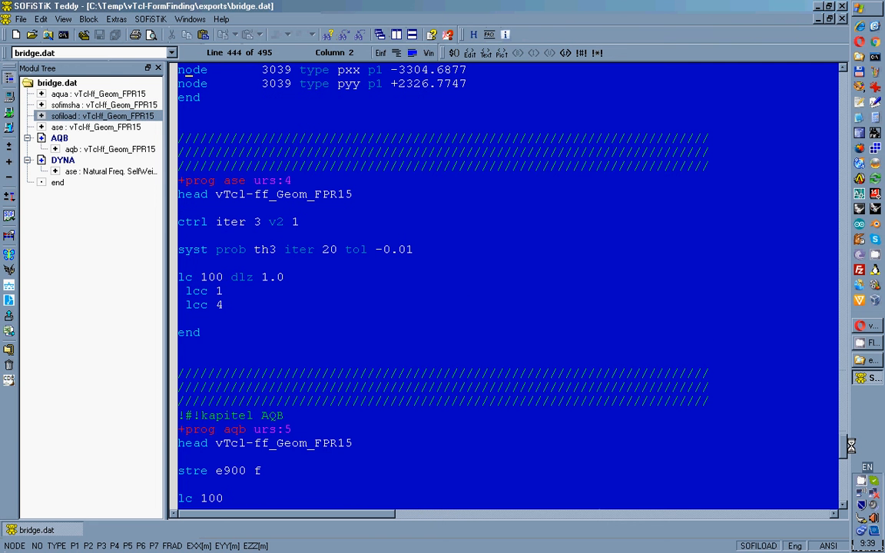
click(270, 250)
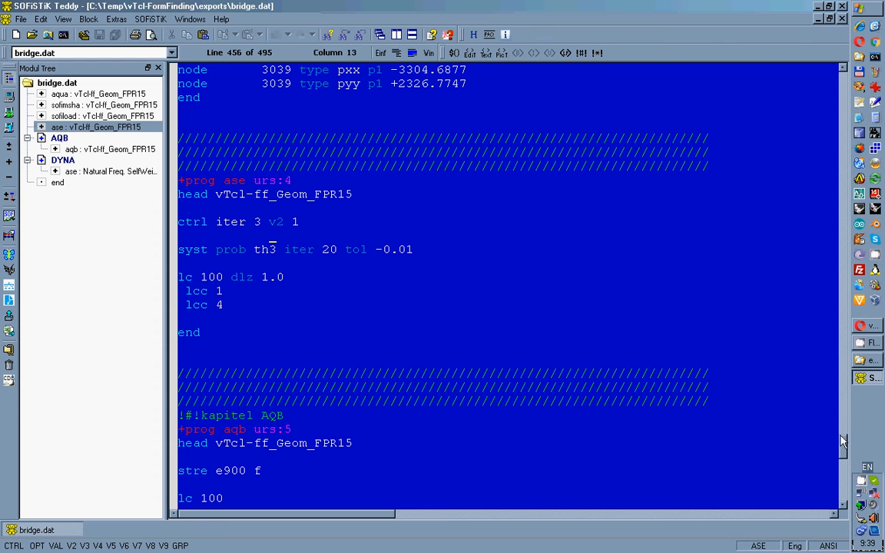
drag(843, 448, 843, 443)
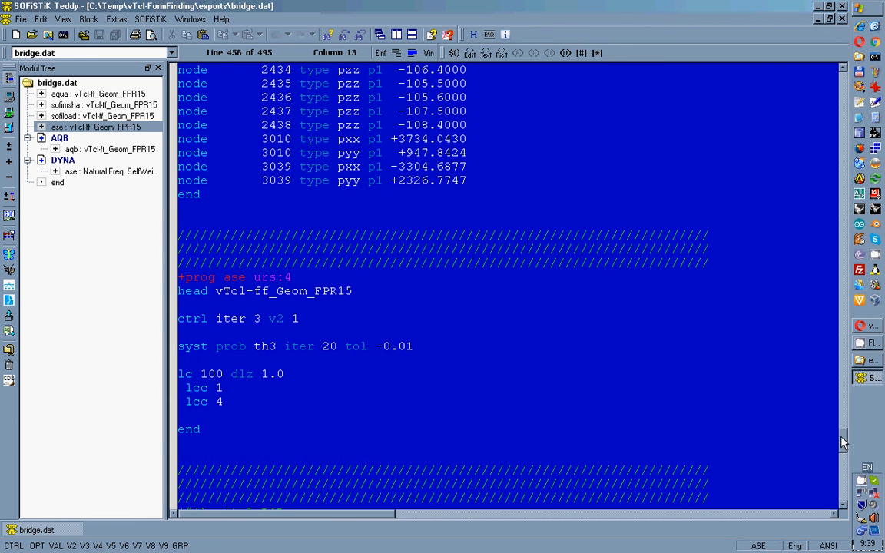
Step: Close the SOFiSTiK text editor and delete bridge.cdb, bridge.erg, bridge.lst, bridge.plb and bridge.prt from the exports folder
click(842, 7)
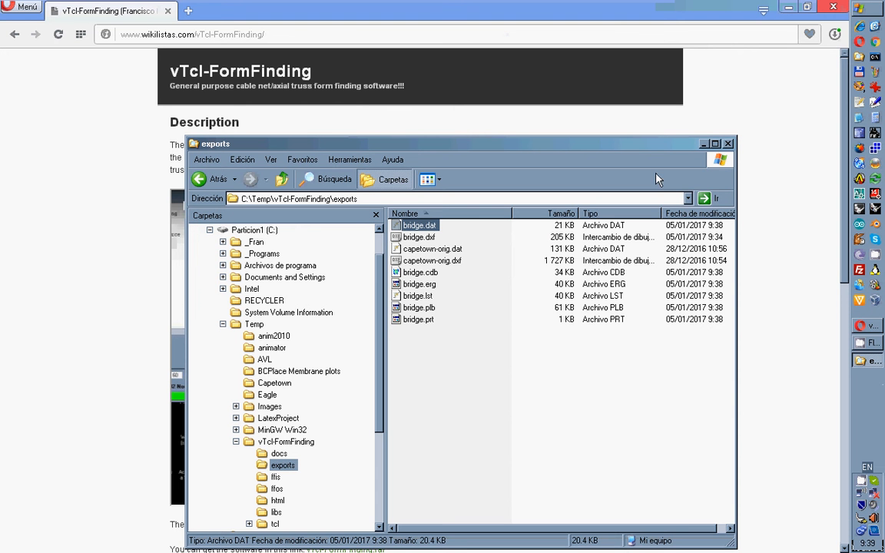
drag(471, 350, 405, 278)
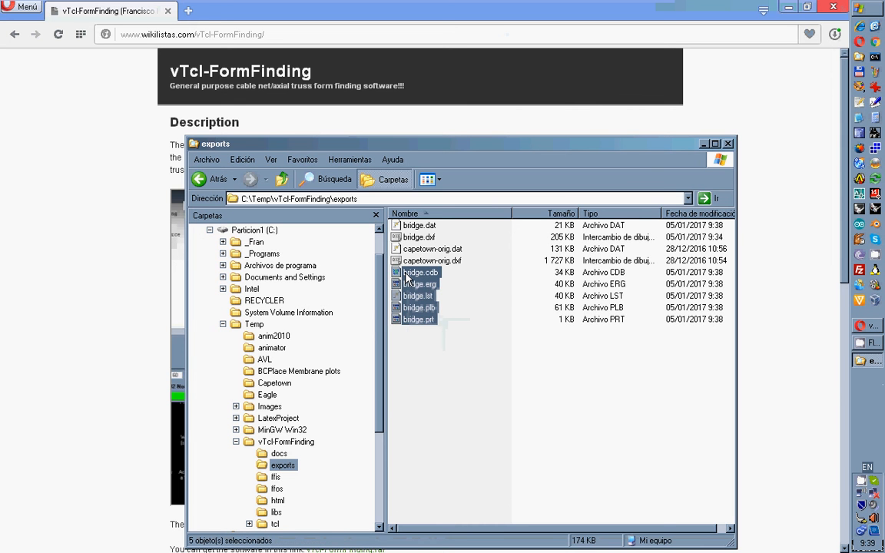
key(Delete)
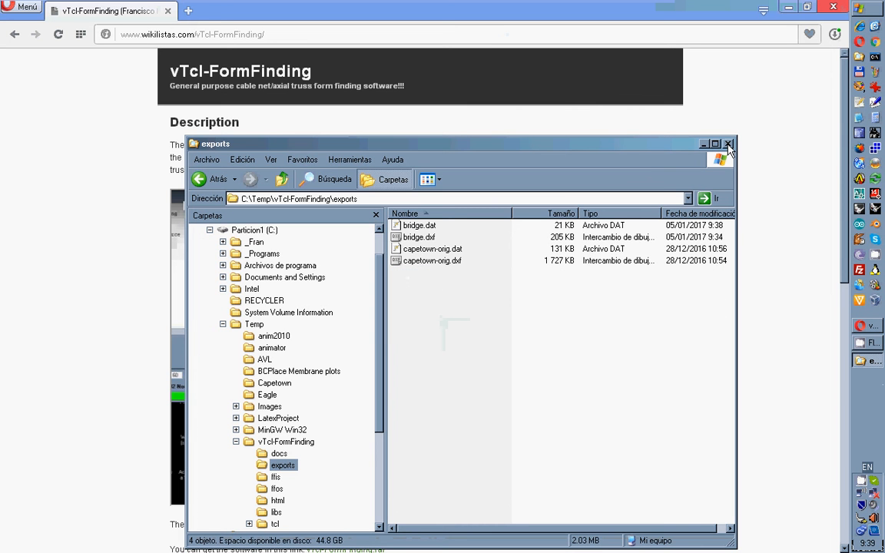
Step: Minimize the exports folder and review the download link, bridge video and usage notes on the vTcl-FormFinding web page
click(705, 145)
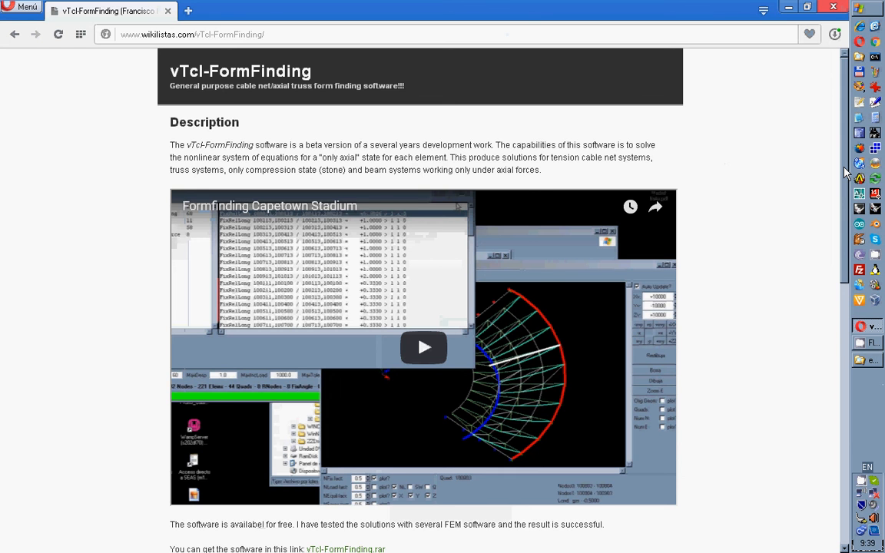
drag(845, 173, 843, 359)
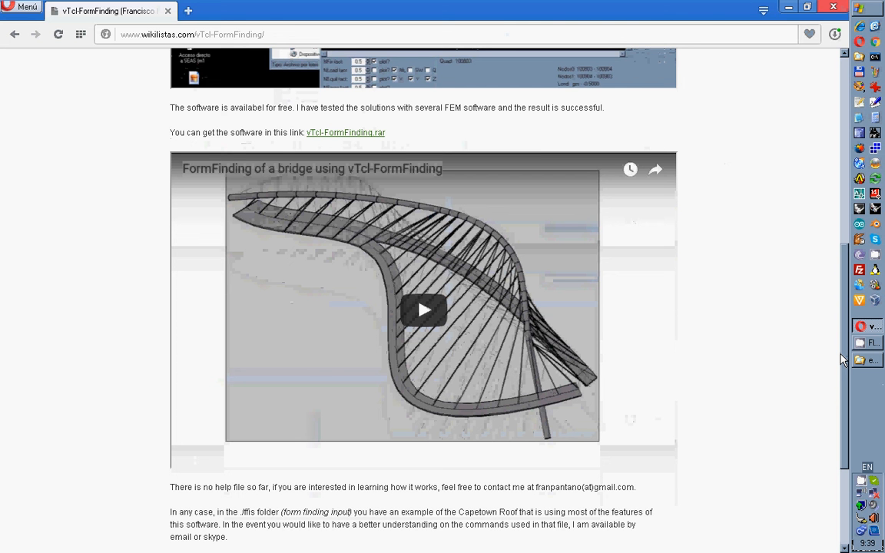
mouse_move(842, 359)
mouse_down()
mouse_move(845, 400)
mouse_move(842, 374)
mouse_up()
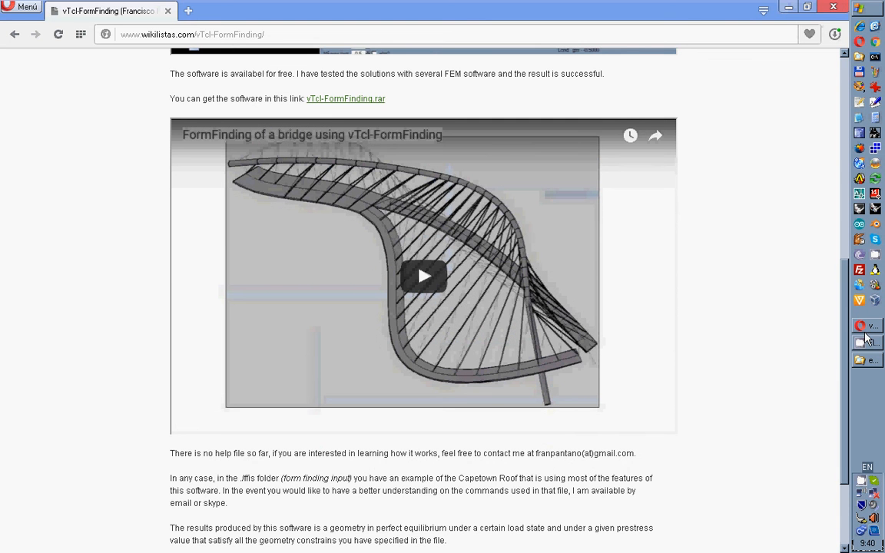
click(861, 482)
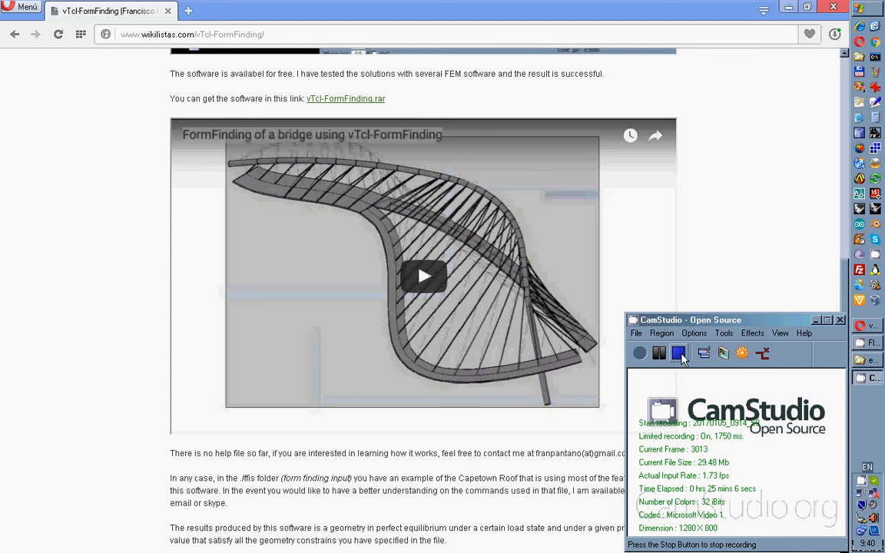